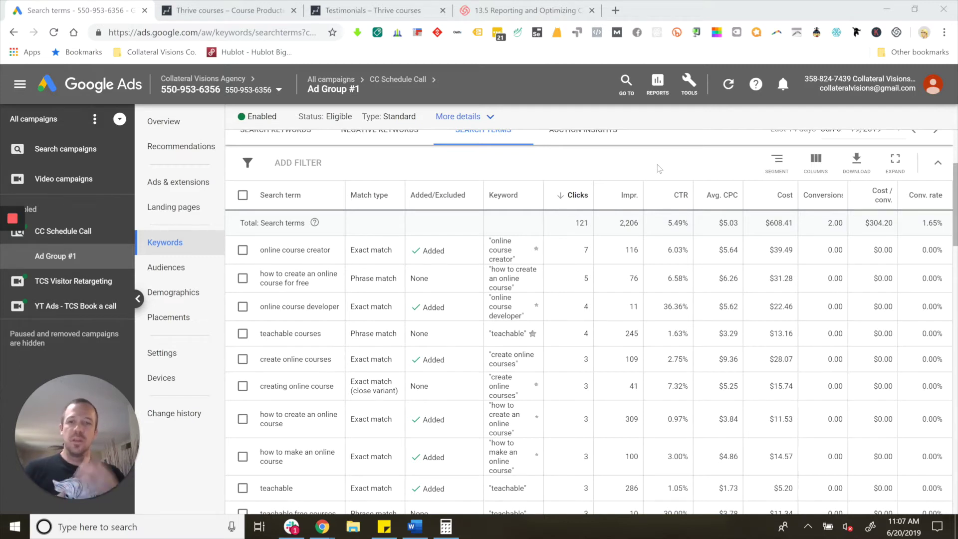
Step: Examine the ad group's search terms along with their match types, triggering keywords and performance figures
{"action": "scroll", "coordinate": [903, 235], "scroll_direction": "up", "scroll_amount": 3}
{"action": "scroll", "coordinate": [492, 381], "scroll_direction": "down", "scroll_amount": 6}
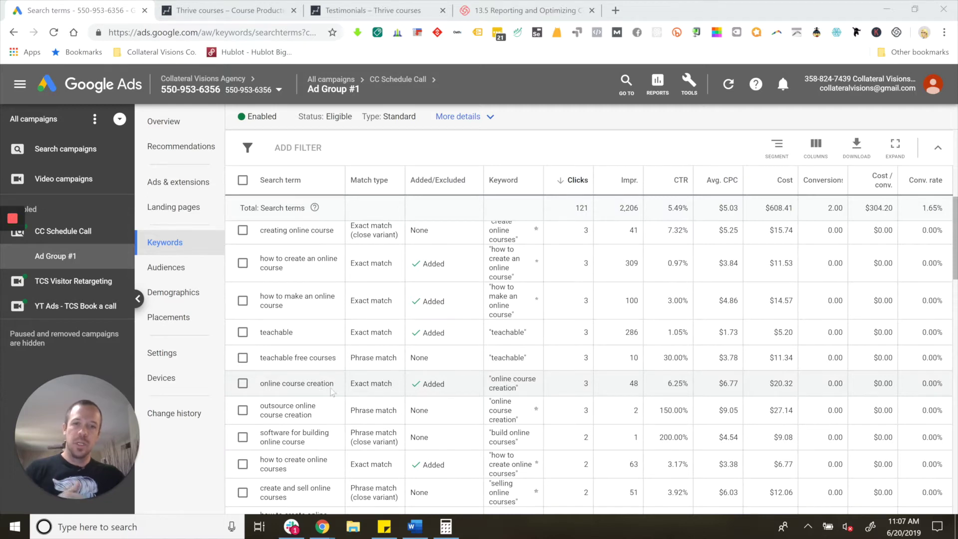
{"action": "scroll", "coordinate": [389, 244], "scroll_direction": "up", "scroll_amount": 3}
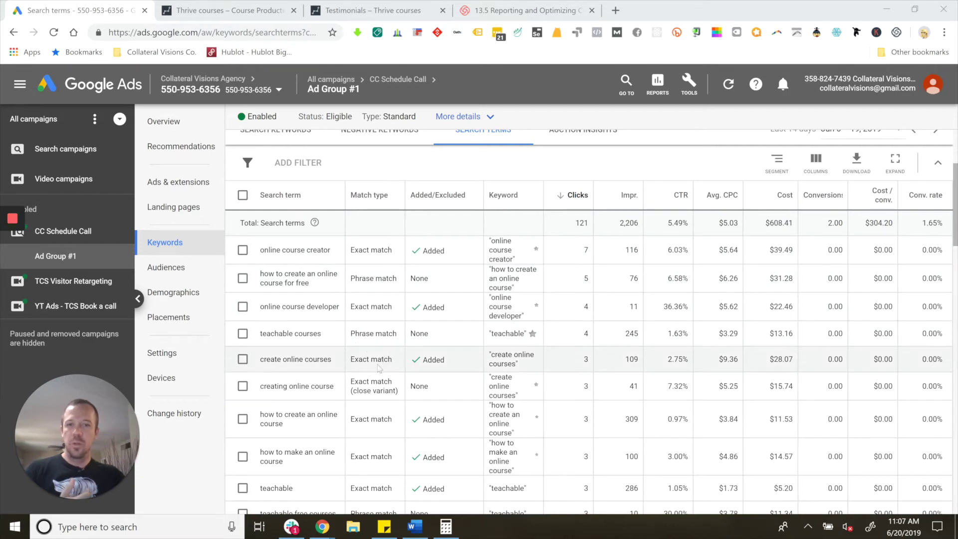
{"action": "scroll", "coordinate": [390, 368], "scroll_direction": "down", "scroll_amount": 3}
{"action": "scroll", "coordinate": [390, 368], "scroll_direction": "down", "scroll_amount": 3}
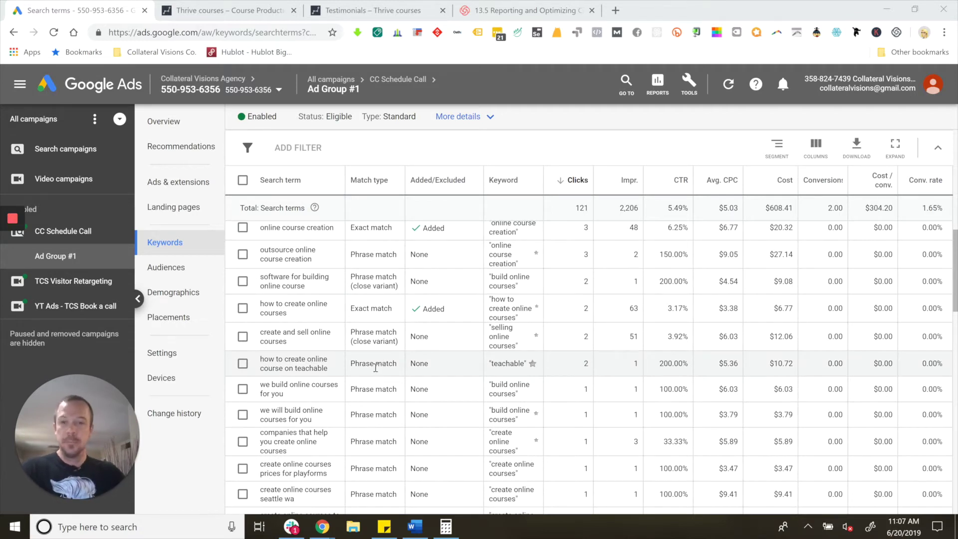
Step: Set the report's start date to 3/6/2019 and sort the search terms by conversions, highest first
{"action": "scroll", "coordinate": [777, 431], "scroll_direction": "up", "scroll_amount": 5}
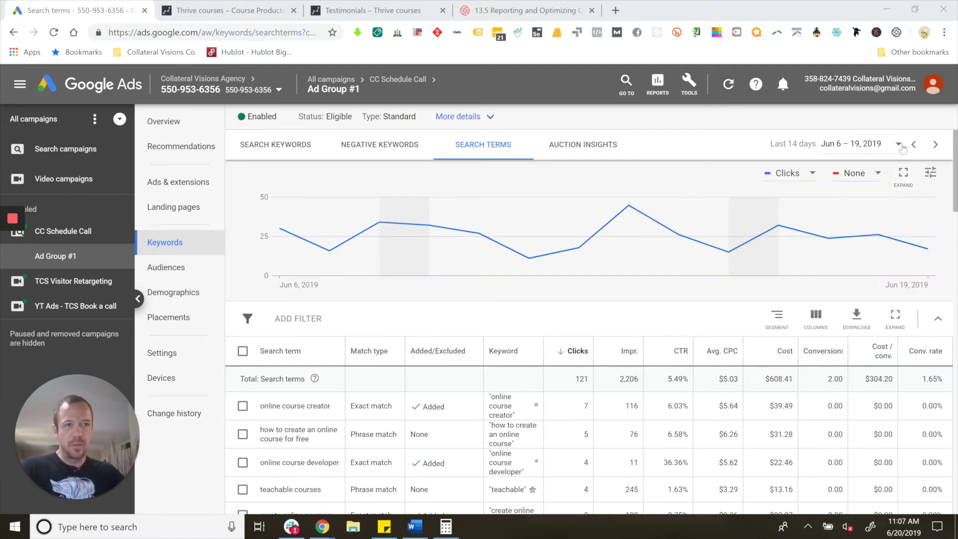
{"action": "left_click", "coordinate": [899, 144]}
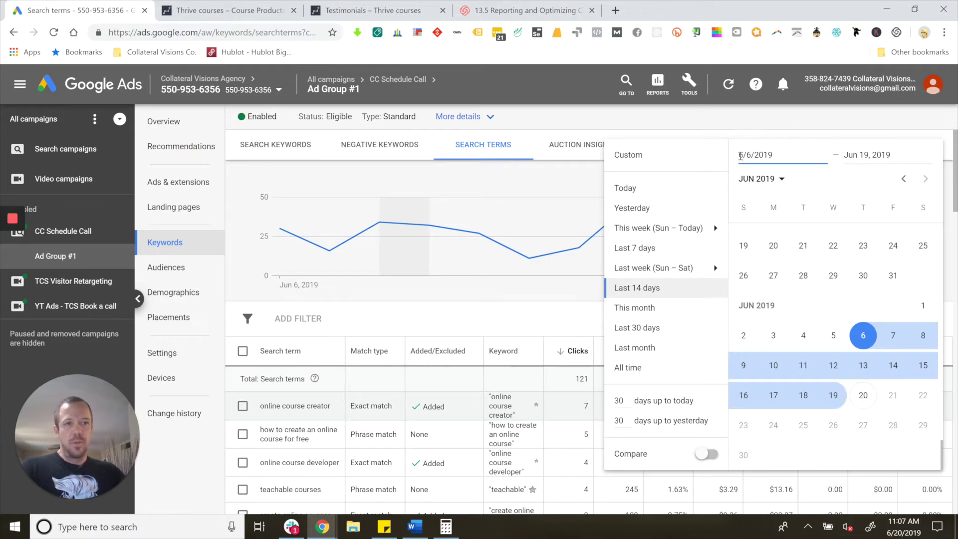
{"action": "type", "text": "3"}
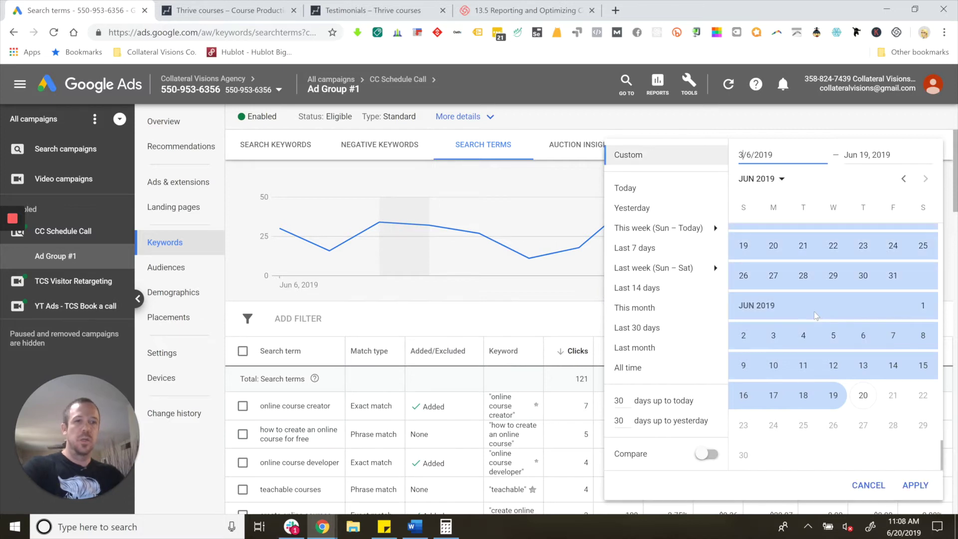
{"action": "left_click", "coordinate": [915, 485]}
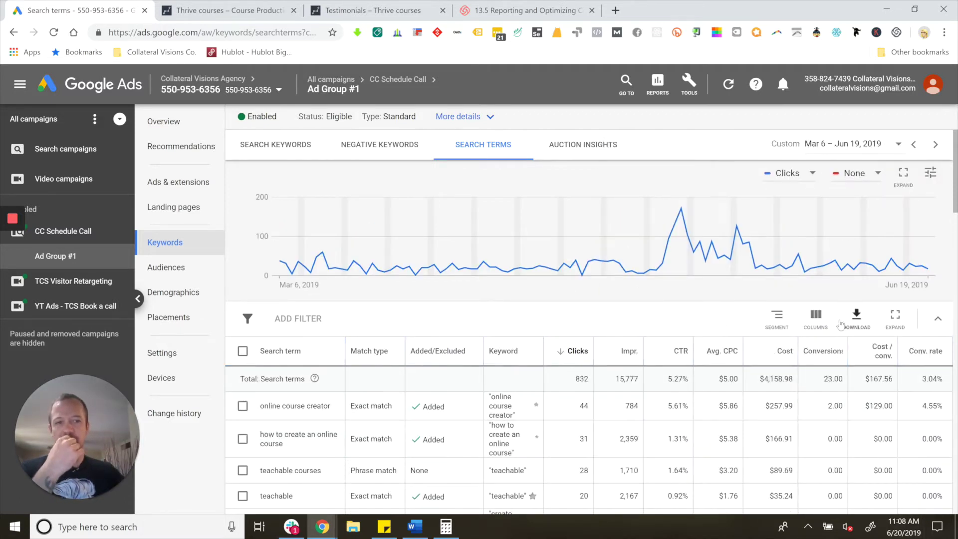
{"action": "left_click", "coordinate": [828, 355]}
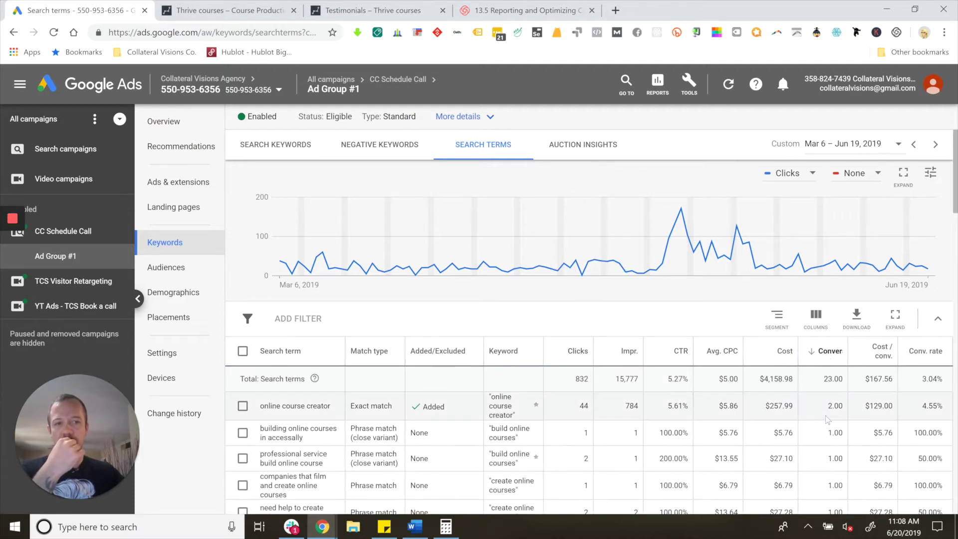
{"action": "scroll", "coordinate": [816, 354], "scroll_direction": "down", "scroll_amount": 3}
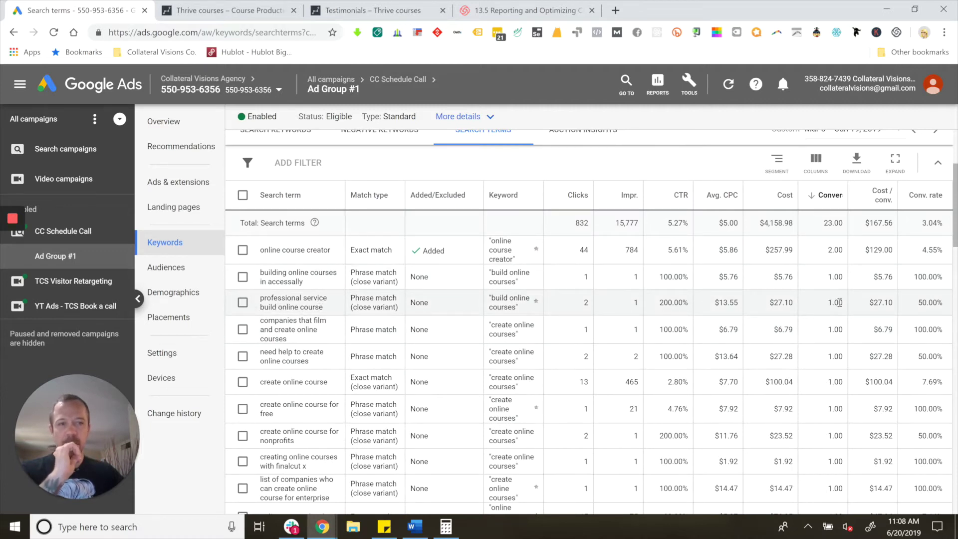
Step: Select the six consecutive search terms from "professional service build online course" through "create online course for nonprofits"
{"action": "triple_click", "coordinate": [283, 306]}
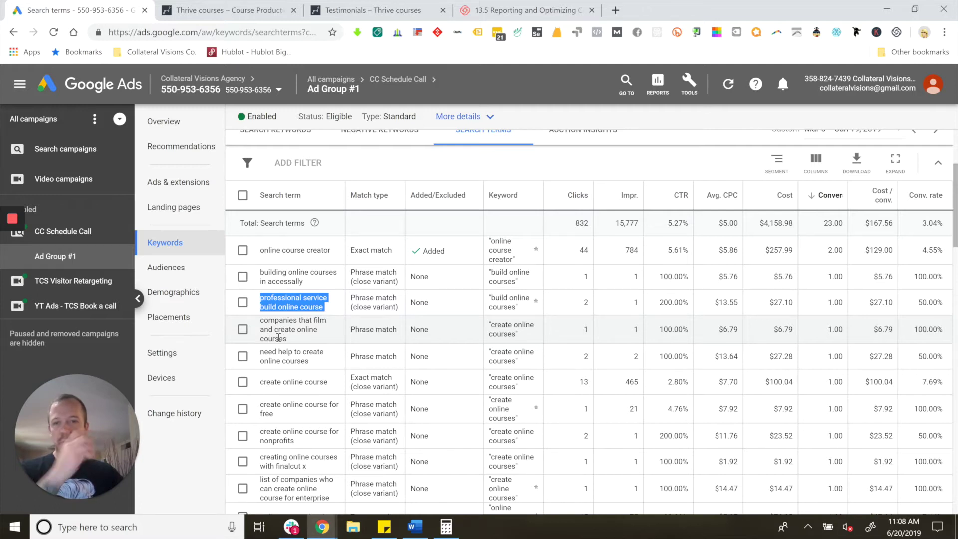
{"action": "left_click", "coordinate": [243, 331]}
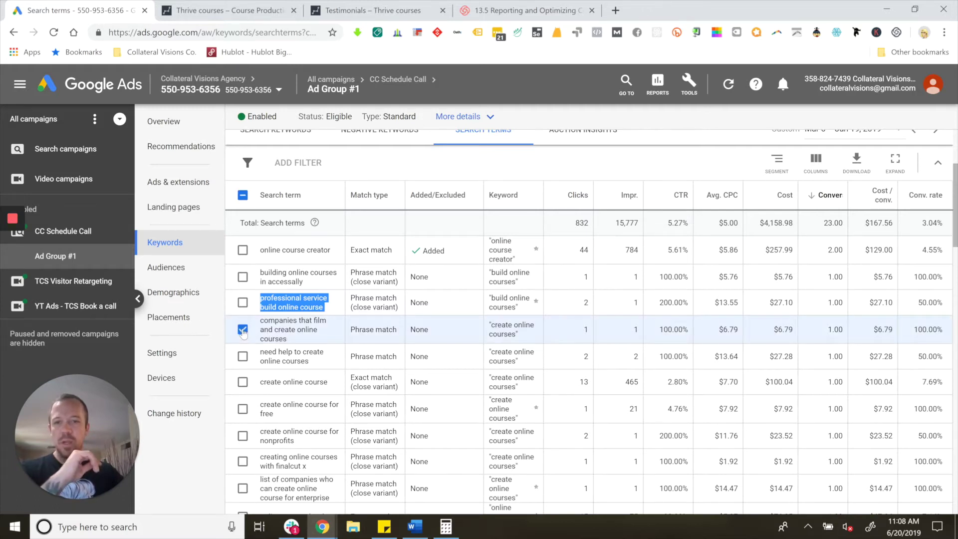
{"action": "left_click", "coordinate": [244, 305]}
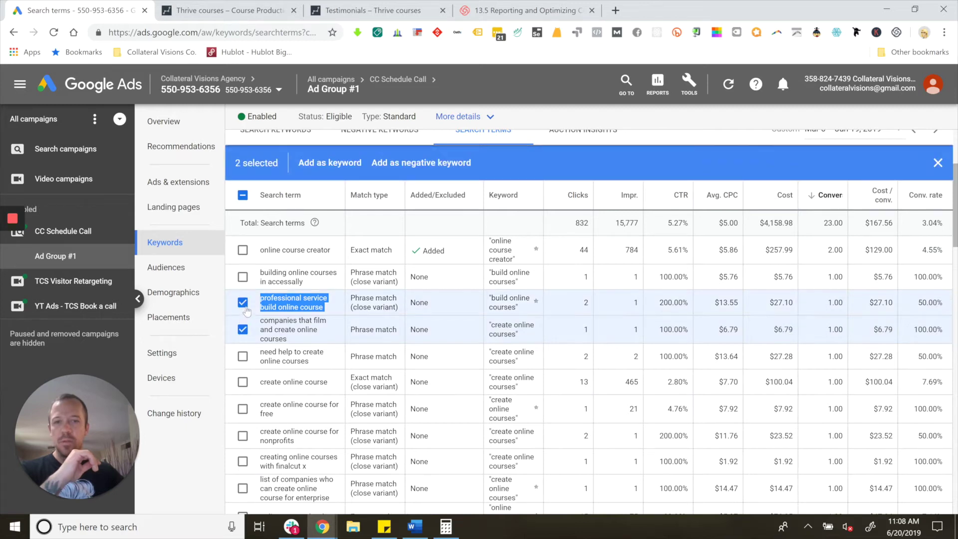
{"action": "left_click", "coordinate": [243, 356]}
{"action": "left_click", "coordinate": [243, 382]}
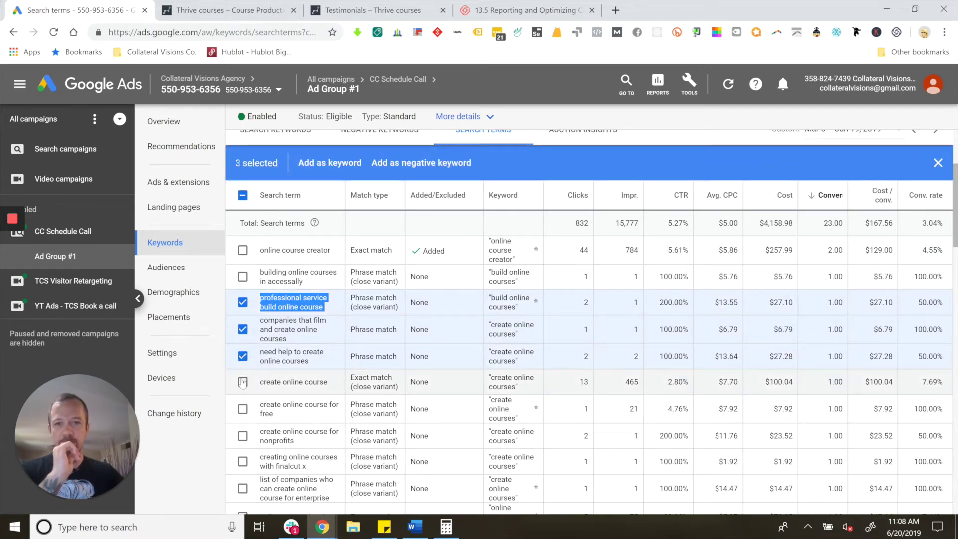
{"action": "left_click", "coordinate": [243, 409]}
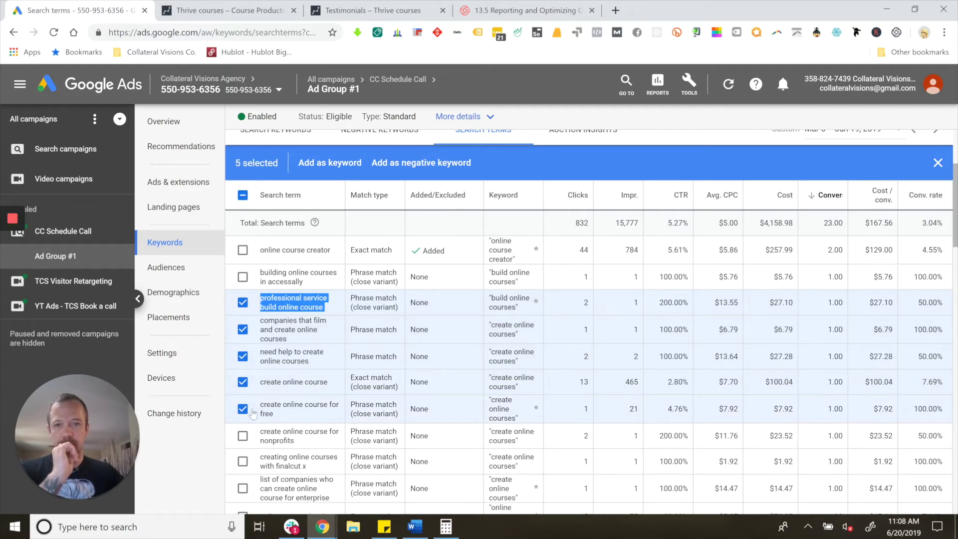
{"action": "left_click", "coordinate": [243, 436]}
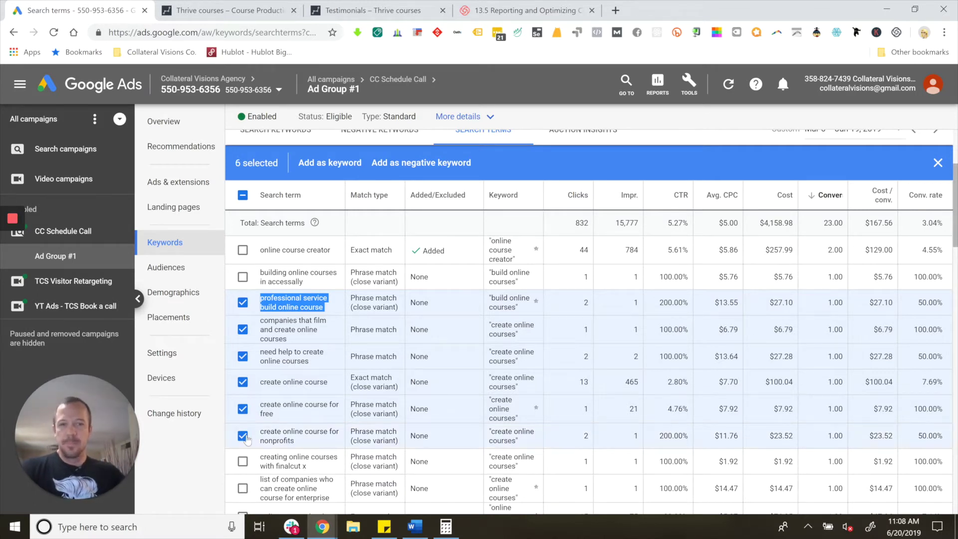
Step: Extend the selection with every search term from "creating online courses with finalcut x" through "what to use to prepare and sell online course"
{"action": "scroll", "coordinate": [244, 438], "scroll_direction": "down", "scroll_amount": 3}
{"action": "left_click", "coordinate": [242, 306]}
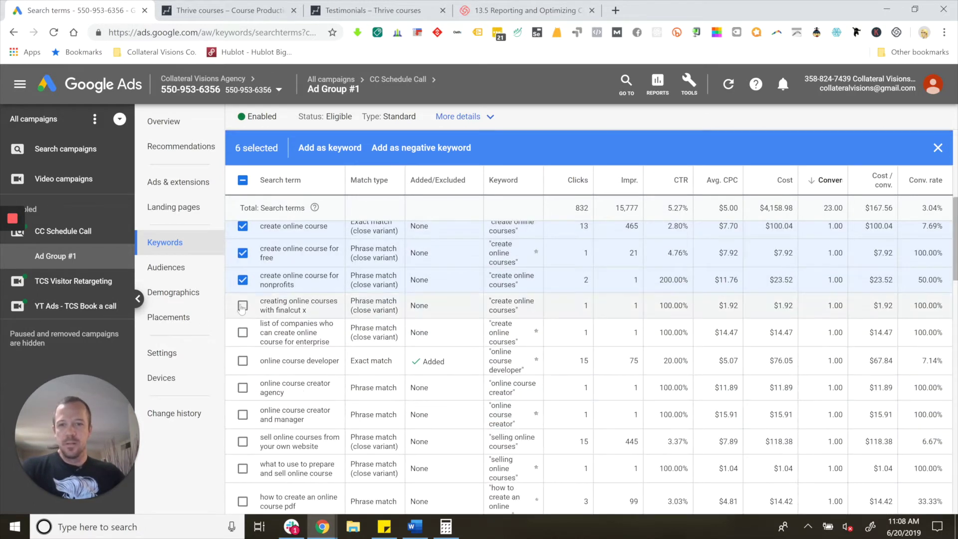
{"action": "left_click", "coordinate": [243, 332]}
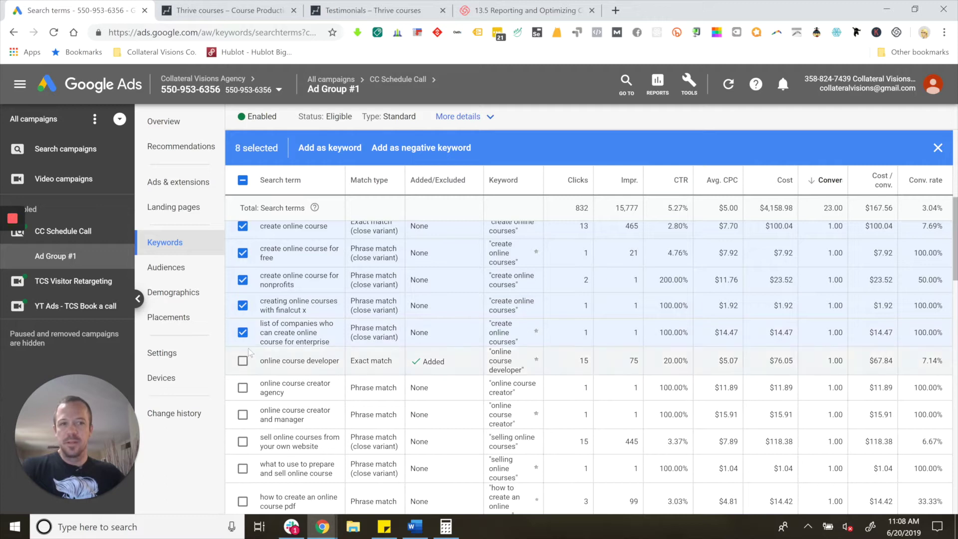
{"action": "left_click", "coordinate": [245, 364]}
{"action": "left_click", "coordinate": [244, 394]}
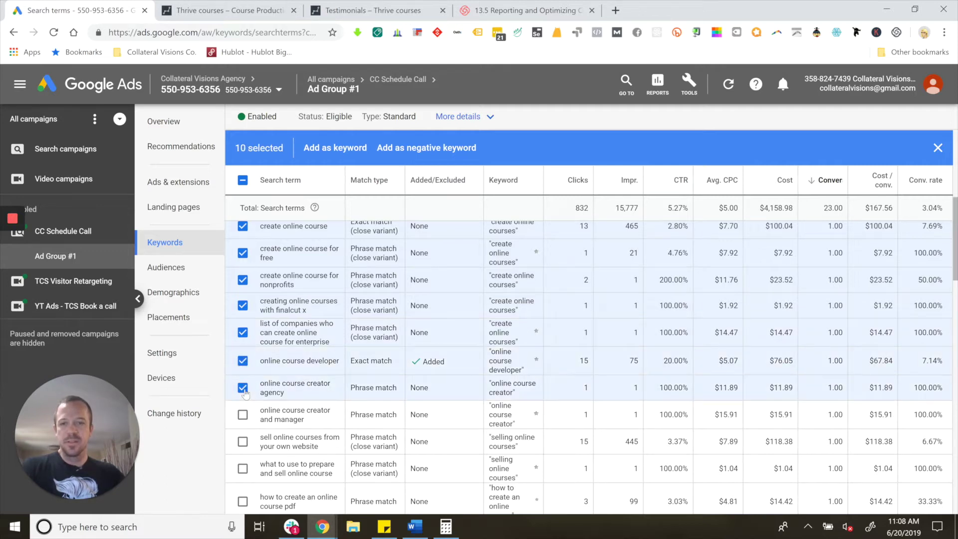
{"action": "left_click", "coordinate": [243, 415]}
{"action": "left_click", "coordinate": [242, 441]}
{"action": "left_click", "coordinate": [243, 469]}
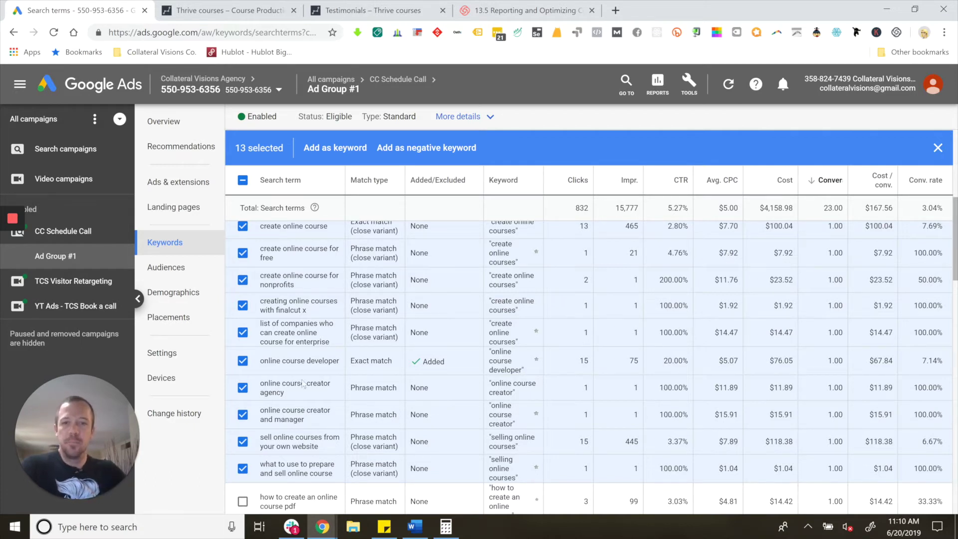
Step: Also select "how to create an online course pdf", the "courses on teachable" term and "teachable class production companies", leaving out "reviews of teachable"
{"action": "scroll", "coordinate": [894, 448], "scroll_direction": "down", "scroll_amount": 3}
{"action": "left_click", "coordinate": [243, 345]}
{"action": "left_click", "coordinate": [242, 377]}
{"action": "left_click", "coordinate": [243, 402]}
{"action": "left_click", "coordinate": [242, 428]}
{"action": "scroll", "coordinate": [257, 270], "scroll_direction": "down", "scroll_amount": 3}
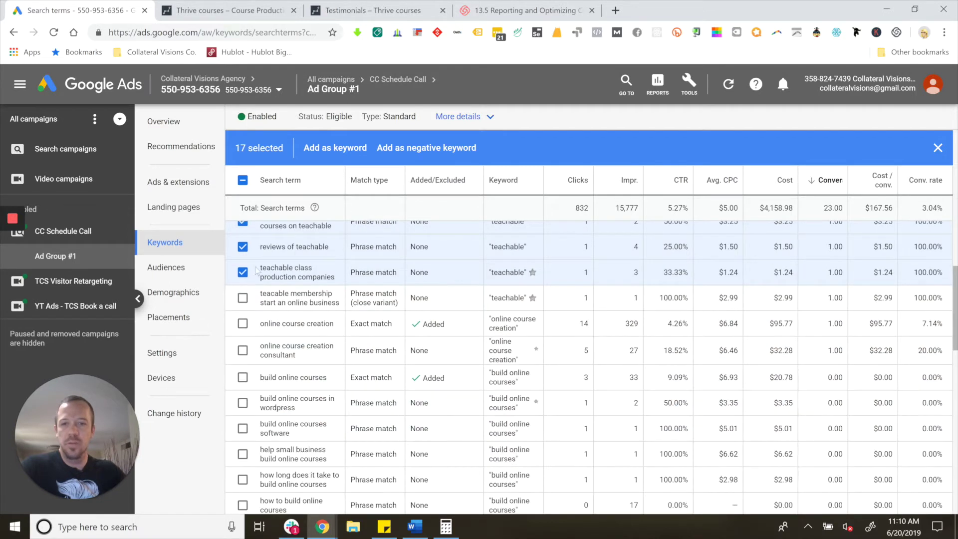
{"action": "left_click", "coordinate": [242, 246]}
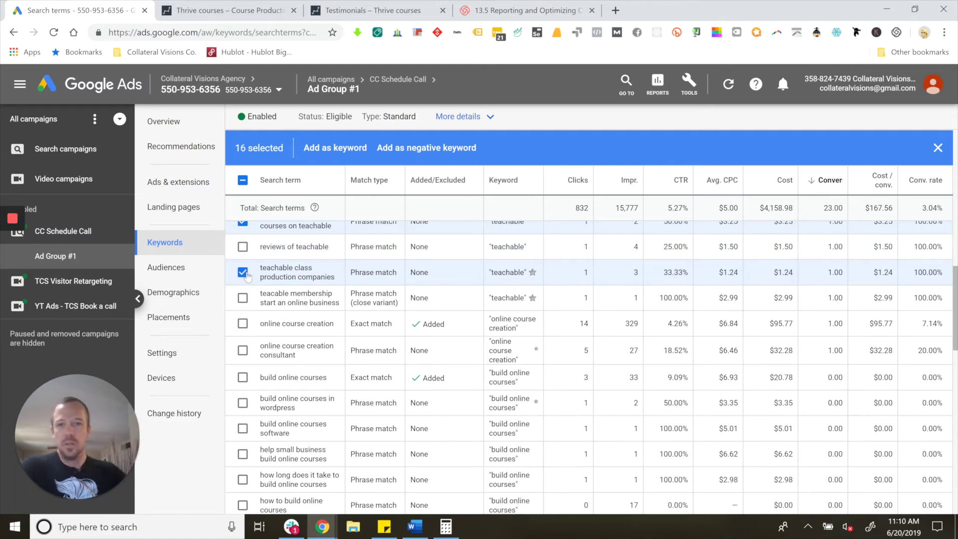
Step: Add "online course creation consultant" and "online course creation" to the selection, leaving out "teacable membership start an online business"
{"action": "left_click", "coordinate": [244, 301]}
{"action": "left_click", "coordinate": [244, 302]}
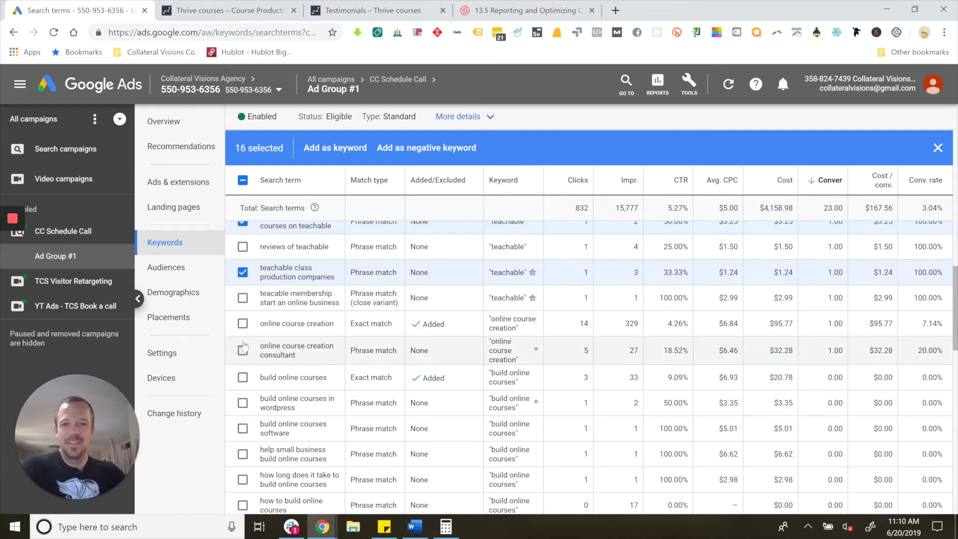
{"action": "left_click", "coordinate": [243, 351]}
{"action": "left_click", "coordinate": [242, 323]}
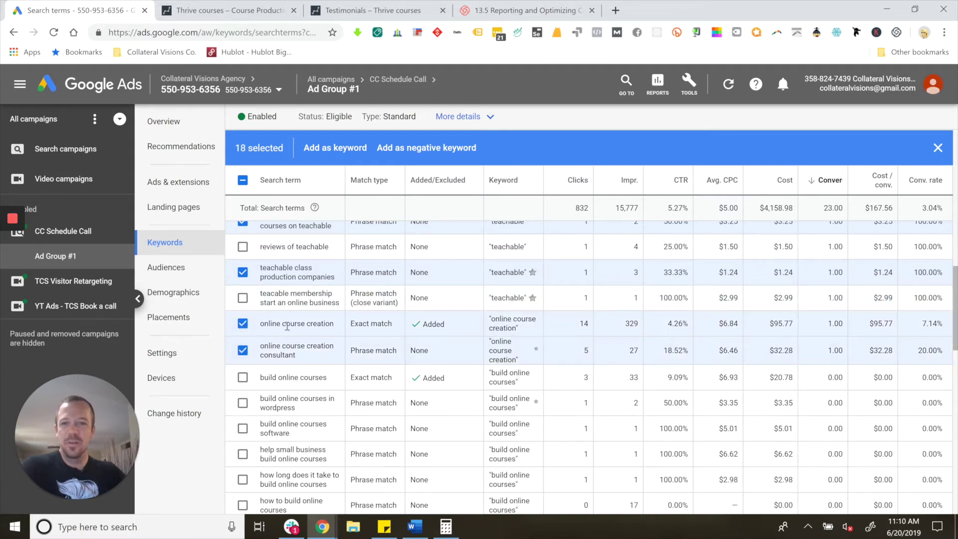
Step: Open the form for adding the selected search terms as keywords
{"action": "scroll", "coordinate": [341, 294], "scroll_direction": "up", "scroll_amount": 5}
{"action": "scroll", "coordinate": [342, 295], "scroll_direction": "up", "scroll_amount": 3}
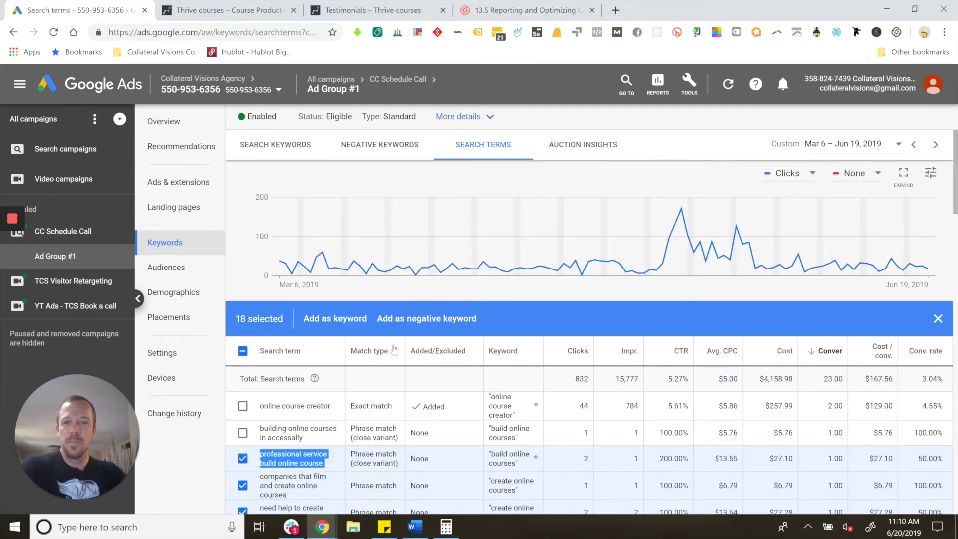
{"action": "left_click", "coordinate": [334, 319]}
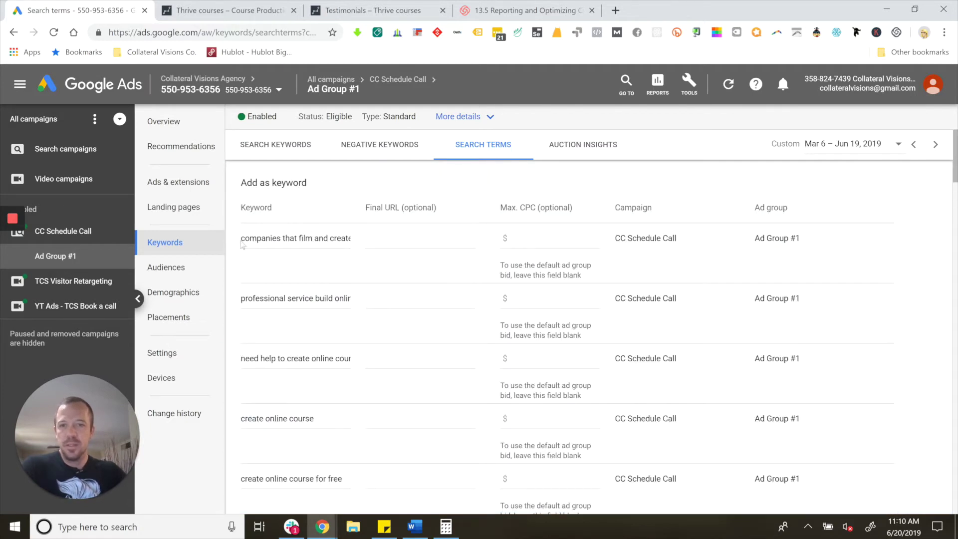
Step: Edit the first keyword with broad match modifiers so it reads "+companies that +film and +create online +courses"
{"action": "left_click", "coordinate": [243, 241]}
{"action": "type", "text": "+"}
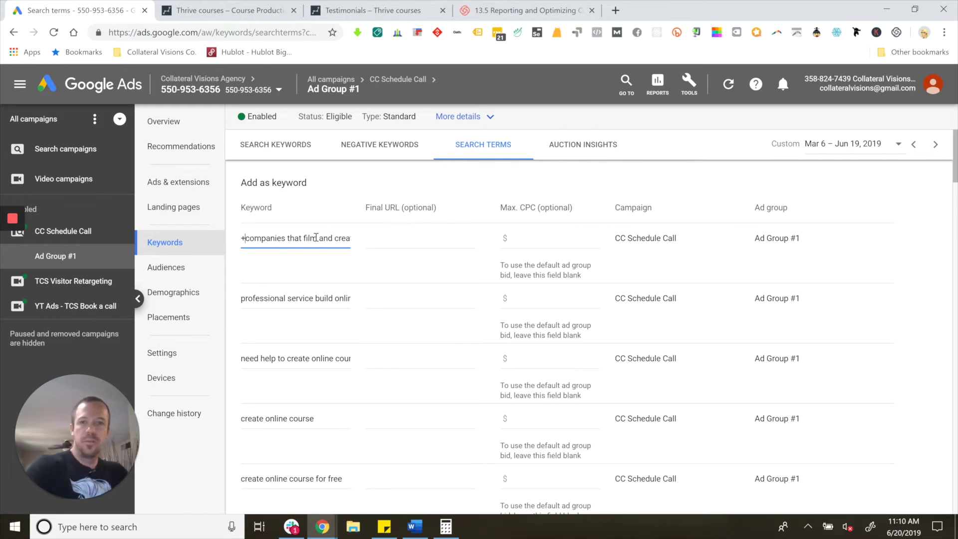
{"action": "left_click", "coordinate": [305, 238]}
{"action": "type", "text": "+"}
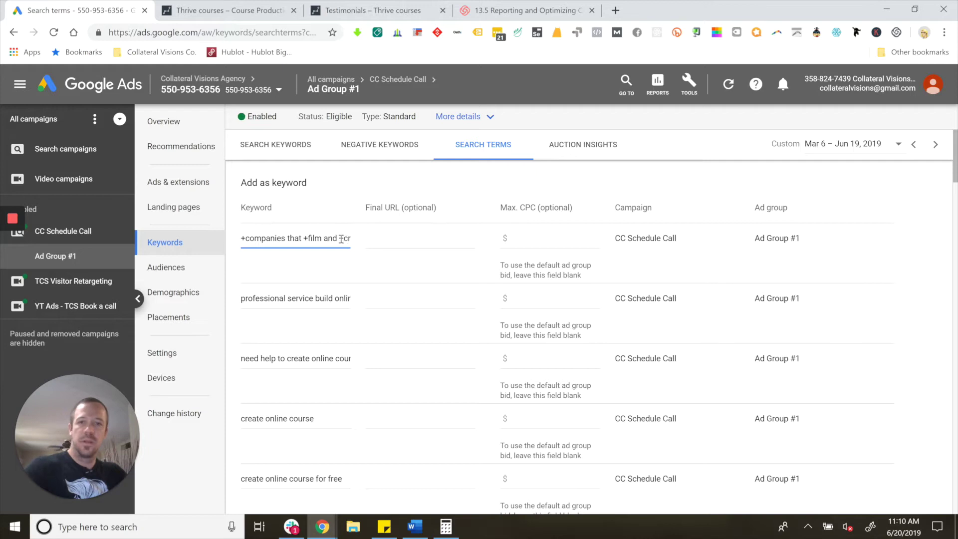
{"action": "left_click_drag", "start_coordinate": [341, 239], "coordinate": [366, 239]}
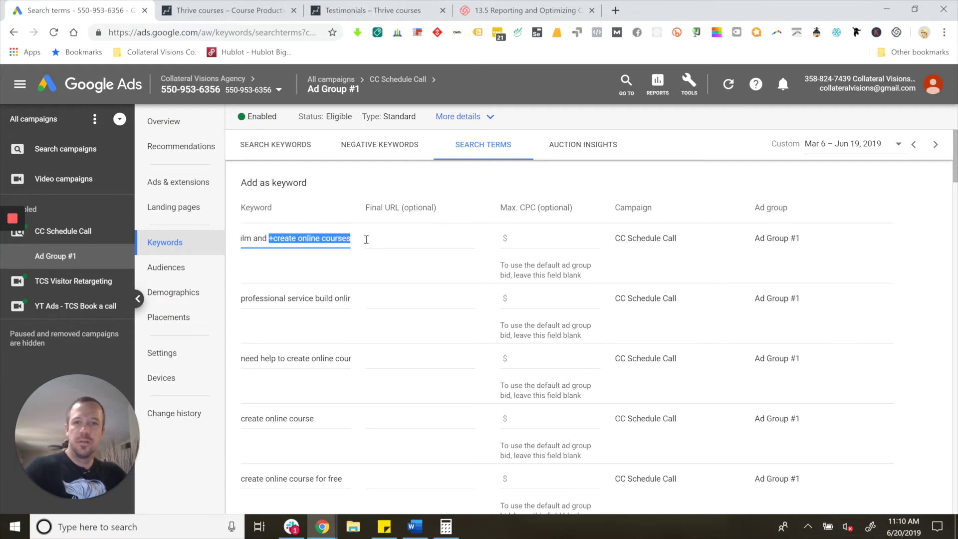
{"action": "left_click", "coordinate": [325, 238]}
{"action": "type", "text": "+"}
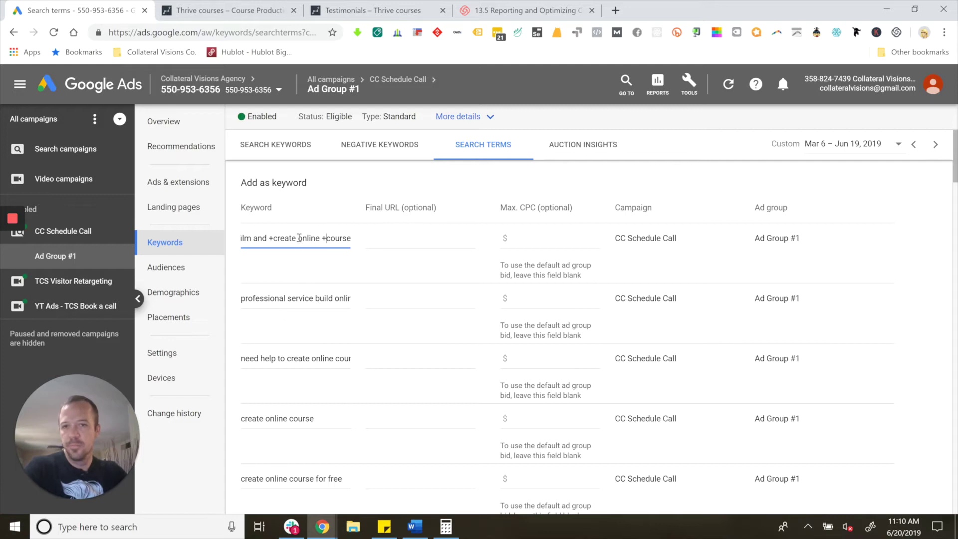
Step: Put a plus modifier before each word of the "create online course" keyword, making it "+create +online +course"
{"action": "left_click", "coordinate": [275, 298]}
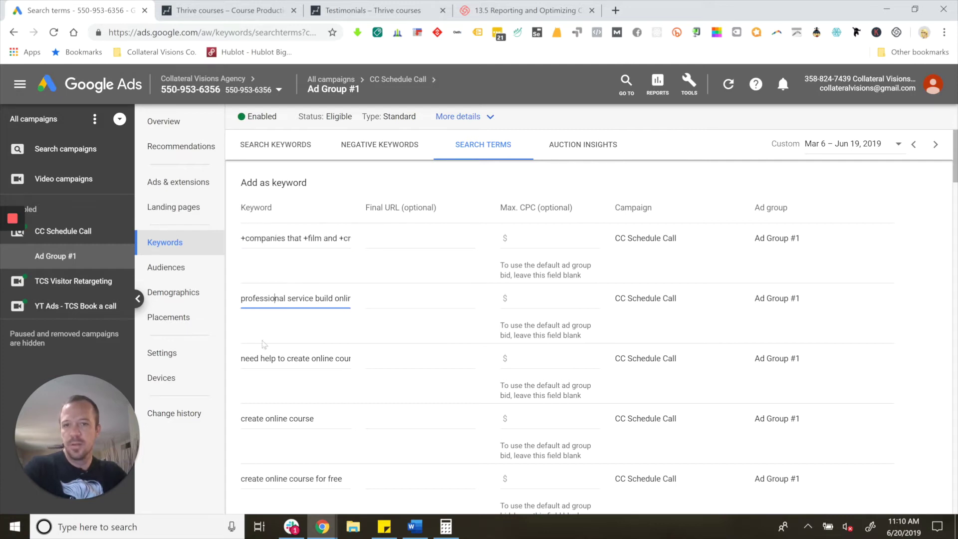
{"action": "scroll", "coordinate": [279, 353], "scroll_direction": "down", "scroll_amount": 3}
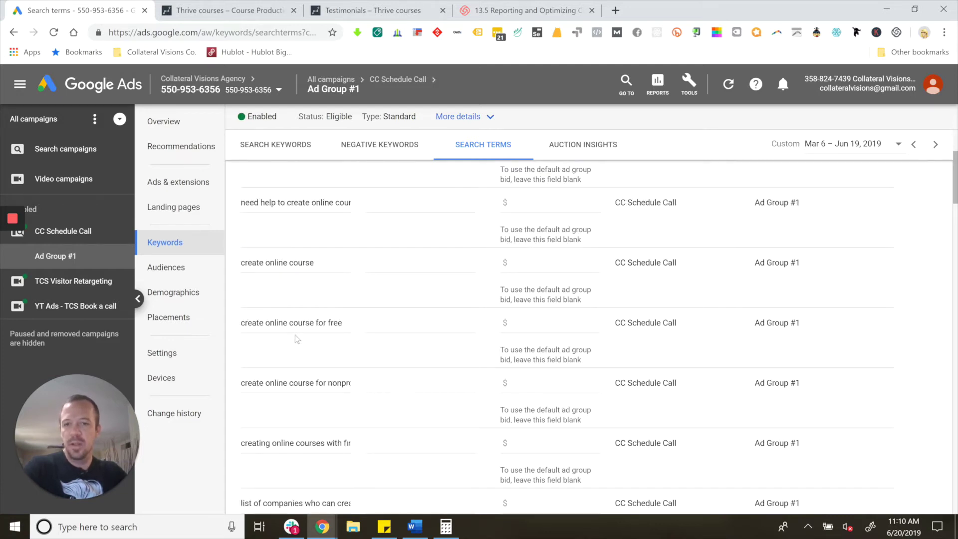
{"action": "left_click", "coordinate": [243, 262]}
{"action": "type", "text": "+"}
{"action": "left_click", "coordinate": [271, 263]}
{"action": "type", "text": "+"}
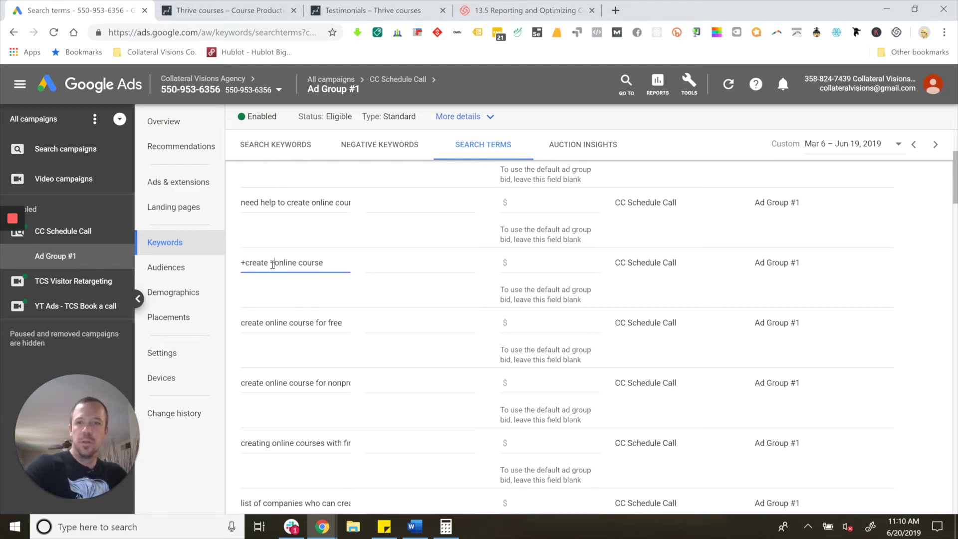
{"action": "left_click", "coordinate": [299, 263]}
{"action": "type", "text": "+"}
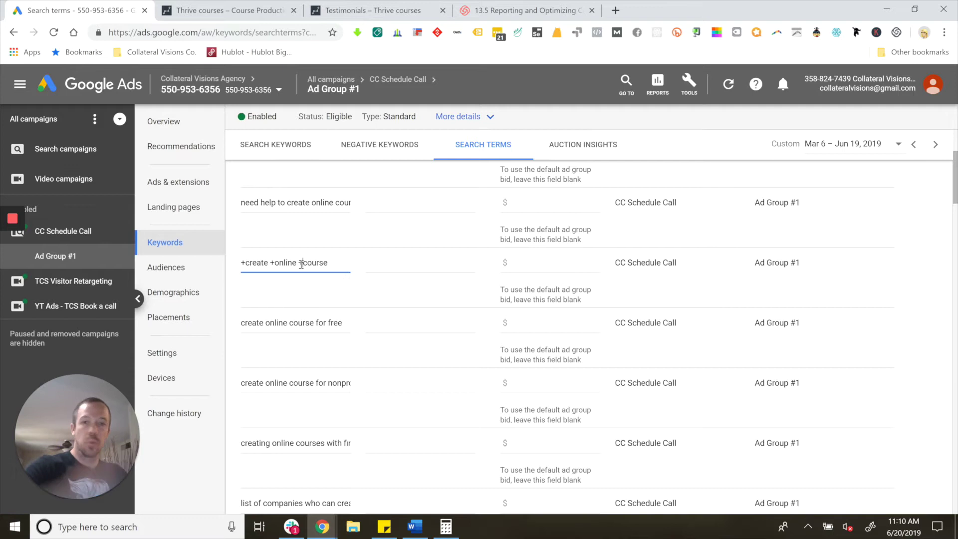
Step: Rework the first keyword's plus modifiers so it reads "companies that film and +create +online +courses"
{"action": "scroll", "coordinate": [309, 308], "scroll_direction": "up", "scroll_amount": 3}
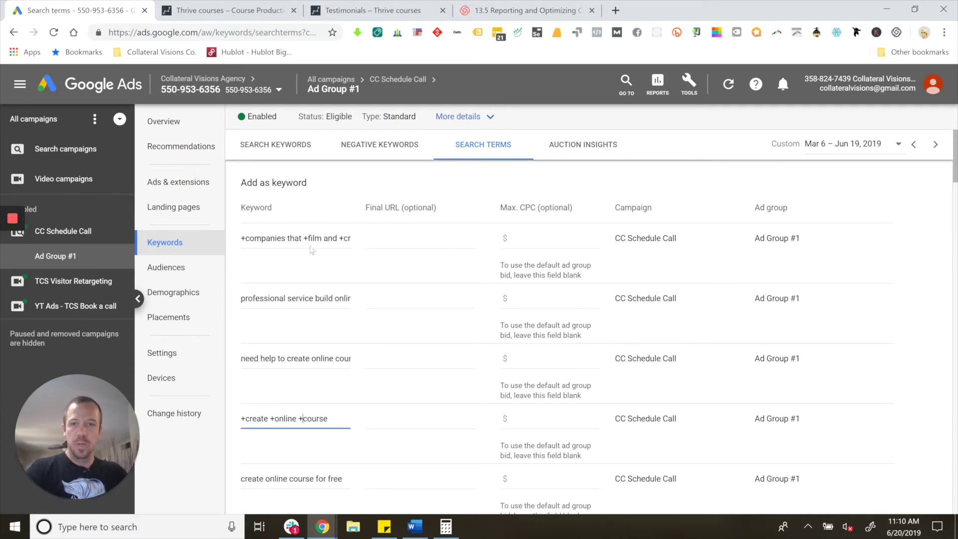
{"action": "left_click", "coordinate": [244, 240]}
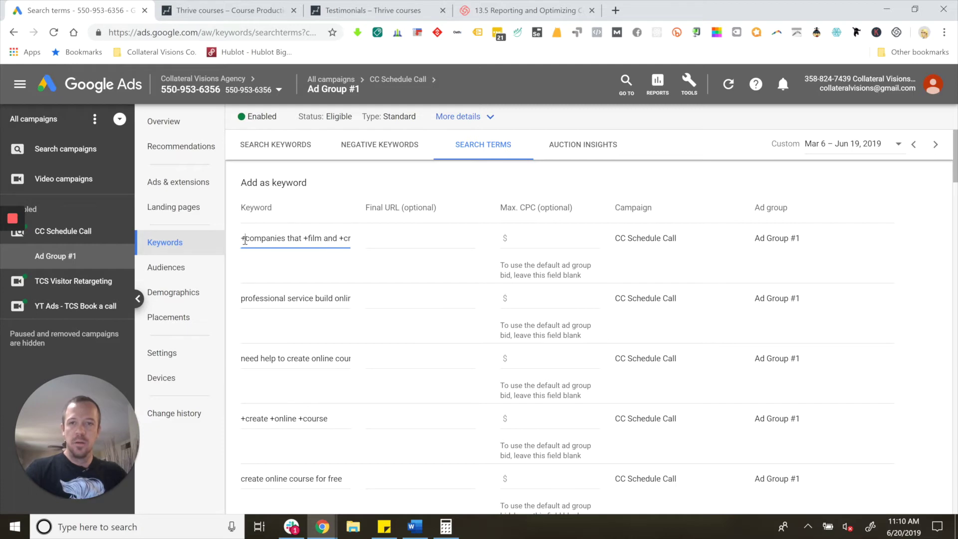
{"action": "key", "text": "BackSpace"}
{"action": "left_click", "coordinate": [305, 239]}
{"action": "key", "text": "BackSpace"}
{"action": "left_click_drag", "start_coordinate": [330, 238], "coordinate": [385, 238]}
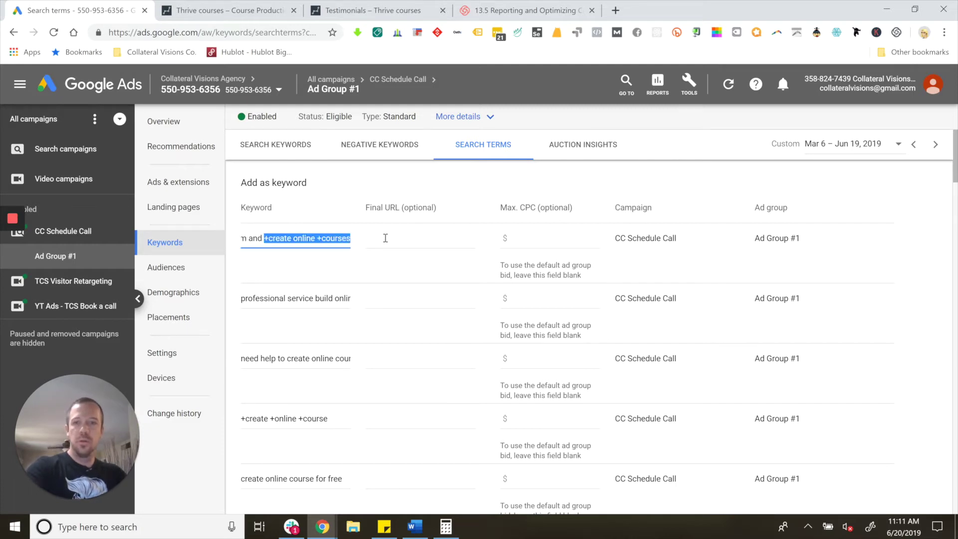
{"action": "left_click", "coordinate": [306, 239]}
{"action": "left_click", "coordinate": [295, 239]}
{"action": "type", "text": "+"}
{"action": "left_click_drag", "start_coordinate": [304, 239], "coordinate": [205, 247]}
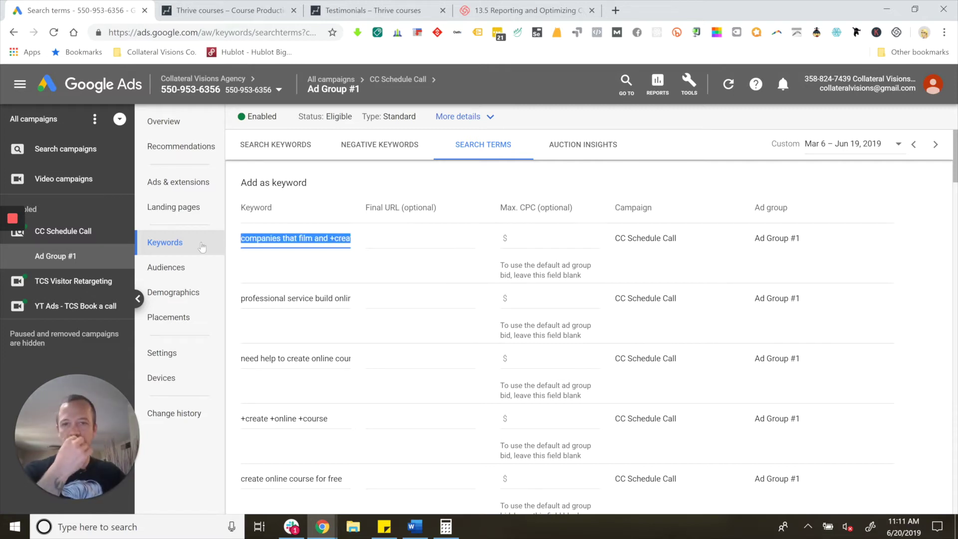
{"action": "left_click", "coordinate": [290, 262]}
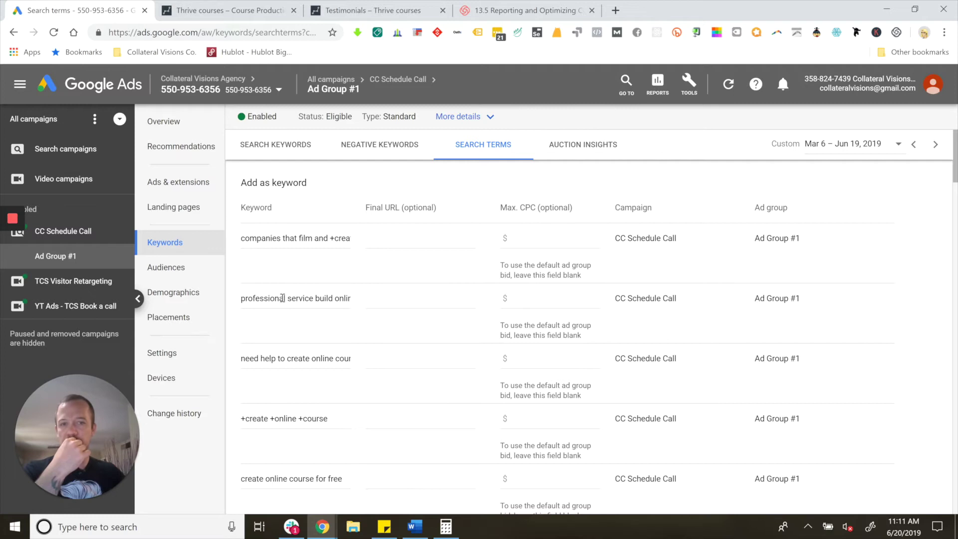
Step: Add plus modifiers to the professional service keyword so it reads "professional service +build +online +course"
{"action": "left_click", "coordinate": [302, 299]}
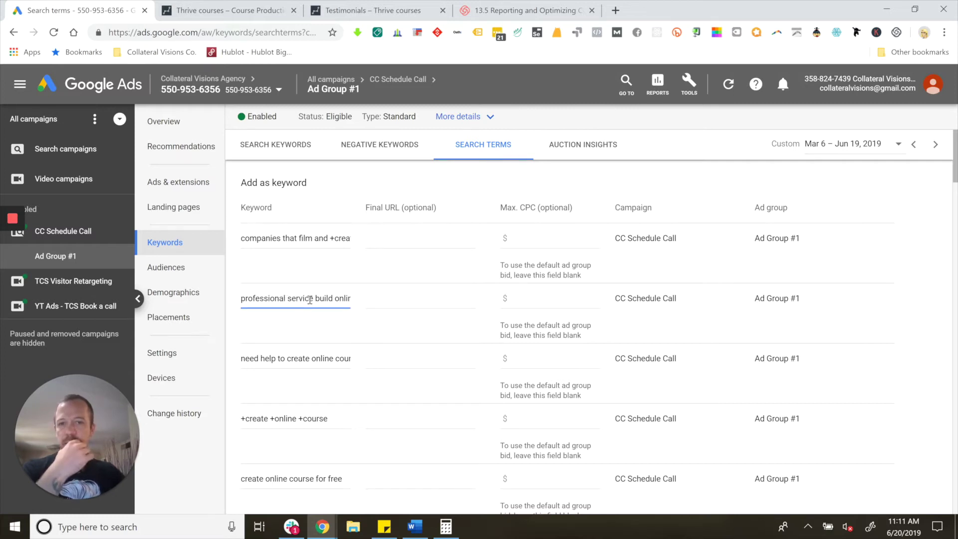
{"action": "left_click_drag", "start_coordinate": [309, 300], "coordinate": [389, 295]}
{"action": "left_click", "coordinate": [282, 298]}
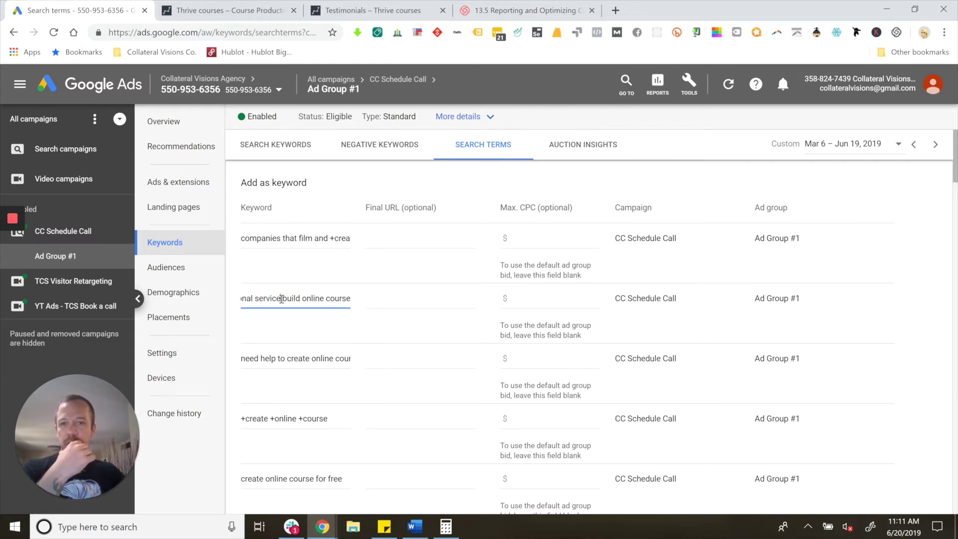
{"action": "type", "text": "+"}
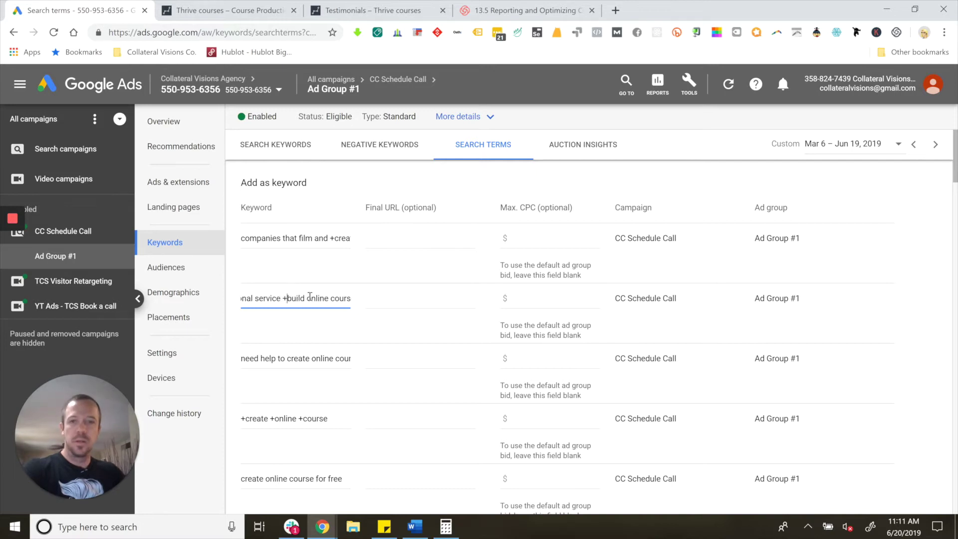
{"action": "left_click", "coordinate": [308, 299]}
{"action": "type", "text": "+"}
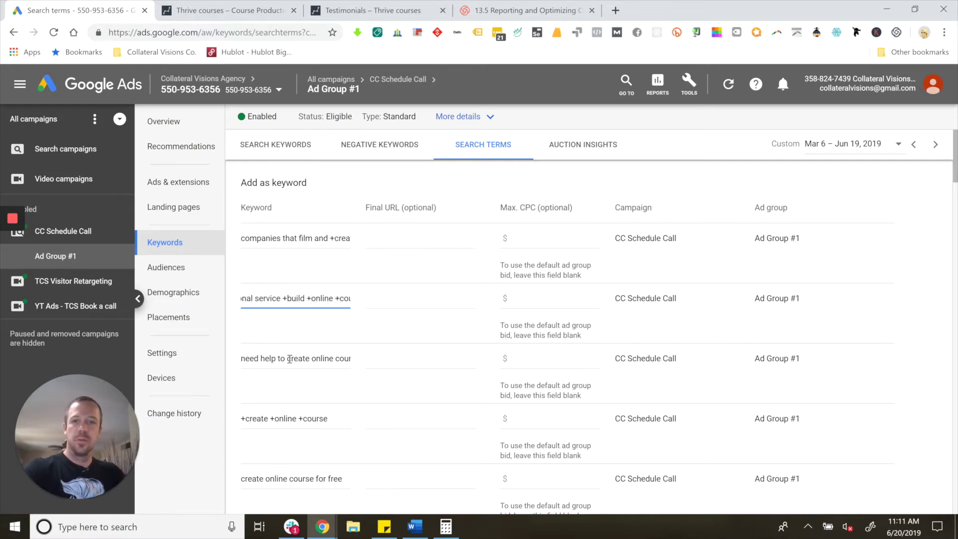
Step: Put a plus modifier before each word of the "online course creation" keyword, making it "+online +course +creation"
{"action": "scroll", "coordinate": [297, 387], "scroll_direction": "down", "scroll_amount": 5}
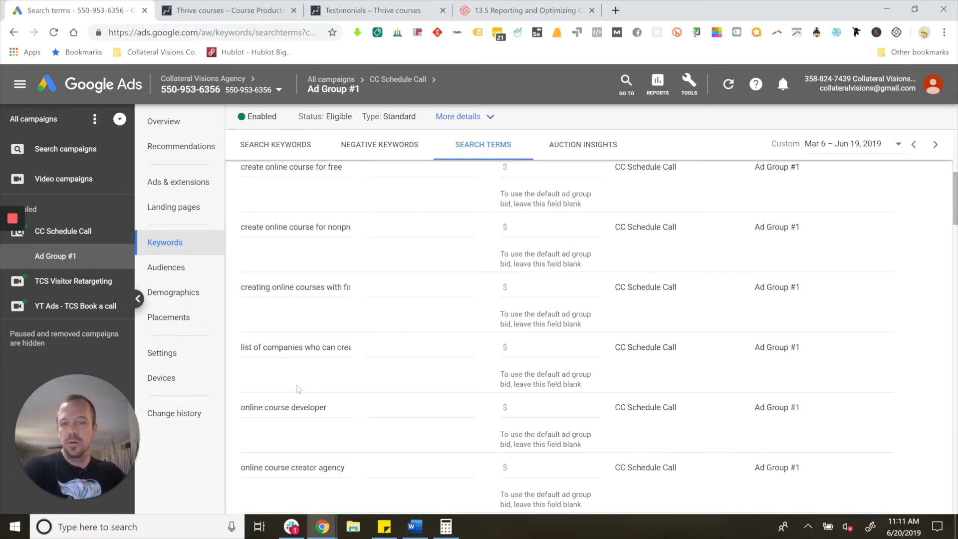
{"action": "scroll", "coordinate": [298, 386], "scroll_direction": "down", "scroll_amount": 8}
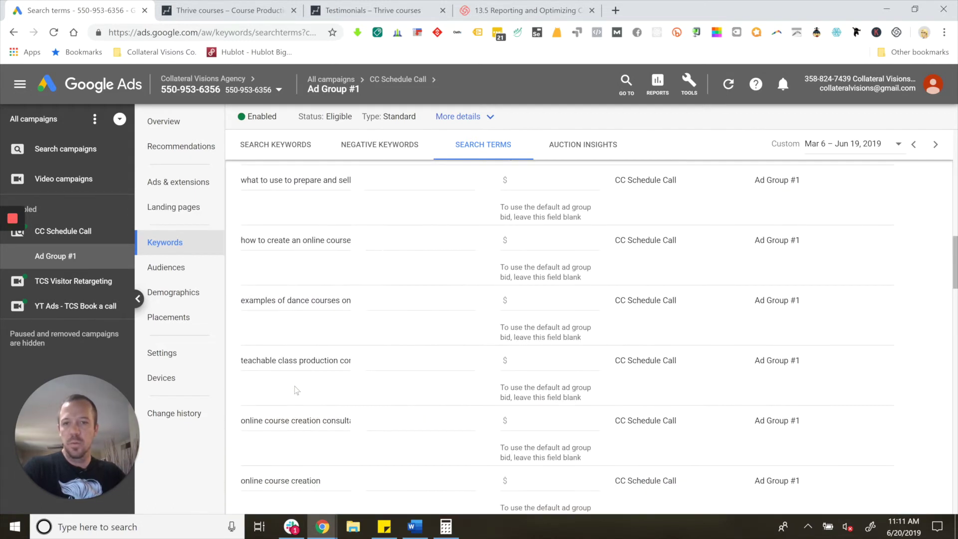
{"action": "scroll", "coordinate": [297, 386], "scroll_direction": "down", "scroll_amount": 3}
{"action": "left_click", "coordinate": [242, 325]}
{"action": "type", "text": "+"}
{"action": "type", "text": "+"}
{"action": "left_click", "coordinate": [300, 324]}
{"action": "type", "text": "+"}
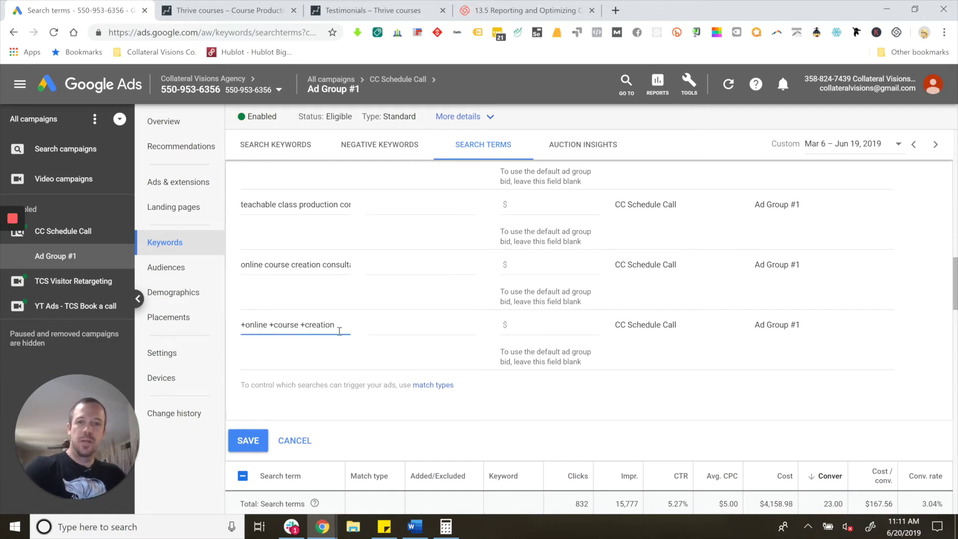
Step: Add plus modifiers to the consultant keyword so it reads "+online +course creation +consultant"
{"action": "left_click", "coordinate": [323, 264]}
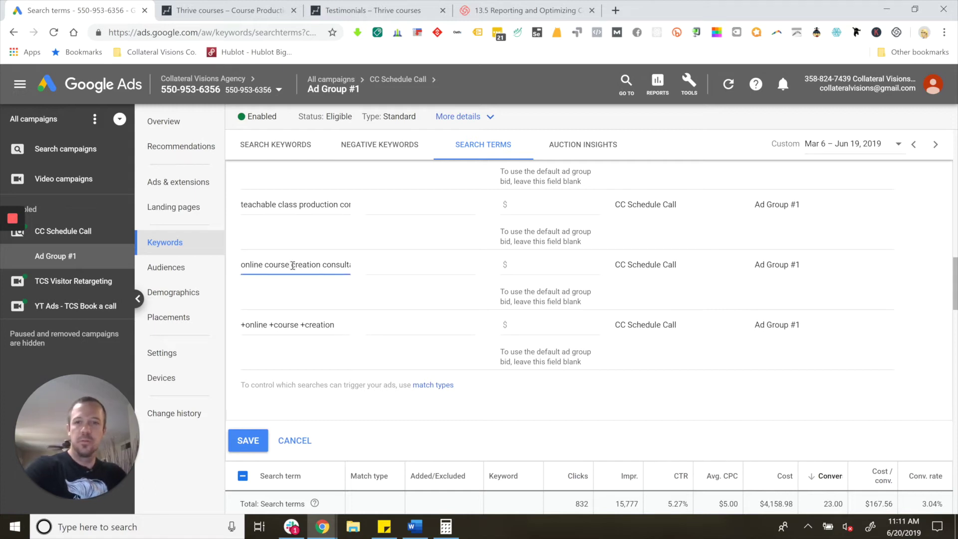
{"action": "left_click", "coordinate": [266, 265]}
{"action": "type", "text": "+"}
{"action": "left_click", "coordinate": [242, 264]}
{"action": "type", "text": "+"}
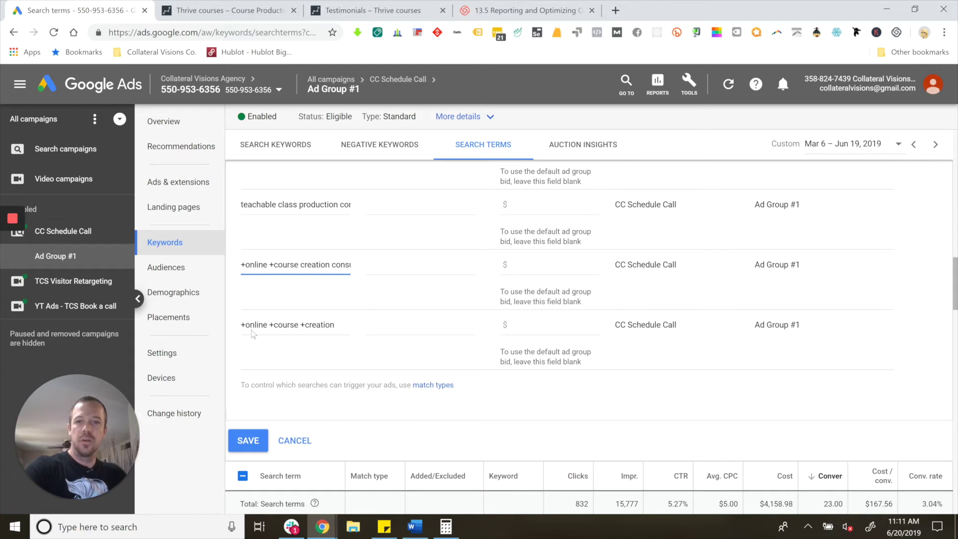
{"action": "left_click", "coordinate": [334, 265]}
{"action": "type", "text": "+"}
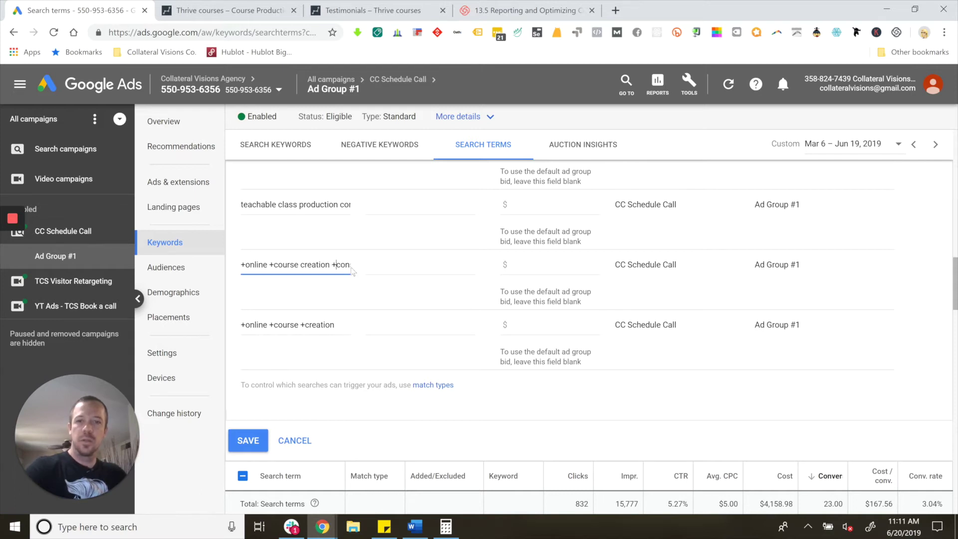
{"action": "left_click_drag", "start_coordinate": [343, 267], "coordinate": [394, 265]}
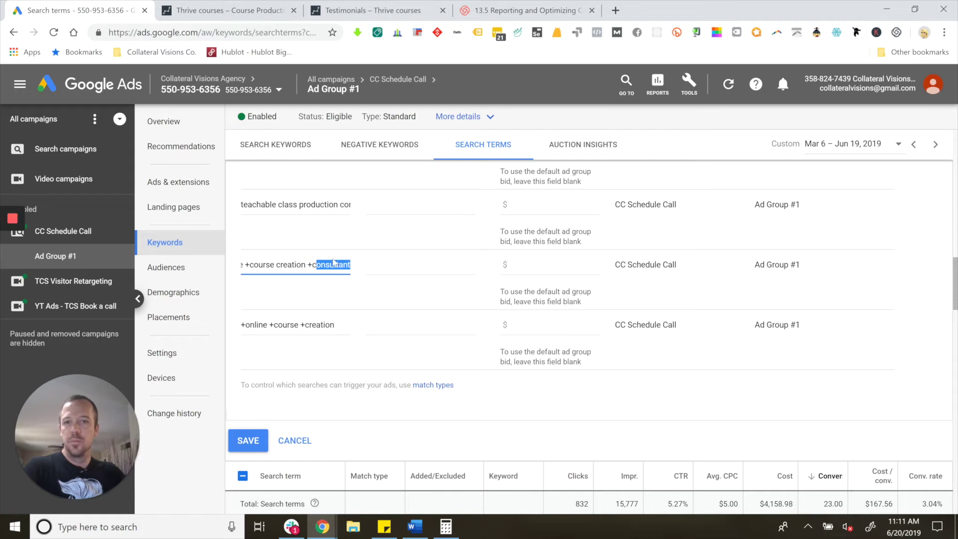
Step: Edit the teachable class keyword with broad match modifiers so it reads "+teachable +class +production companies"
{"action": "left_click", "coordinate": [282, 205]}
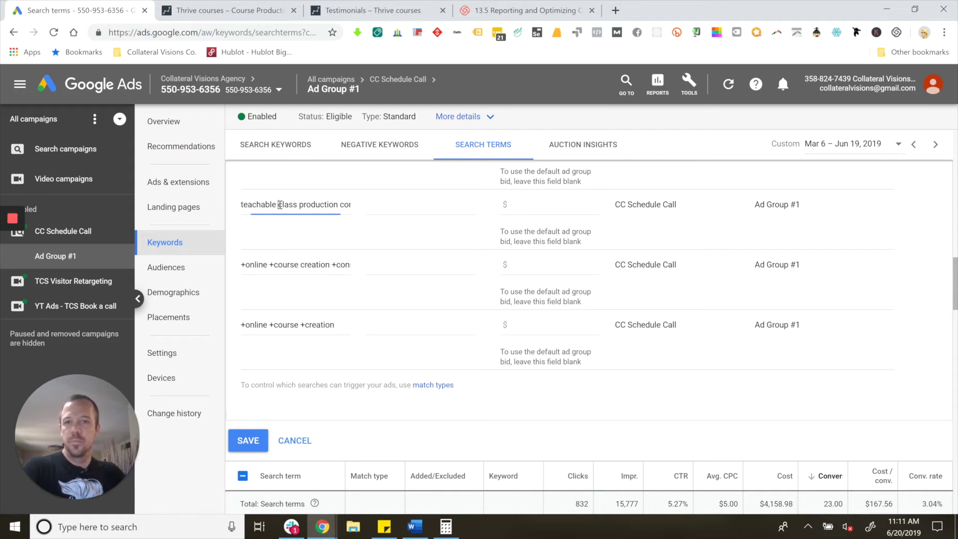
{"action": "left_click_drag", "start_coordinate": [335, 205], "coordinate": [352, 205]}
{"action": "left_click", "coordinate": [287, 206]}
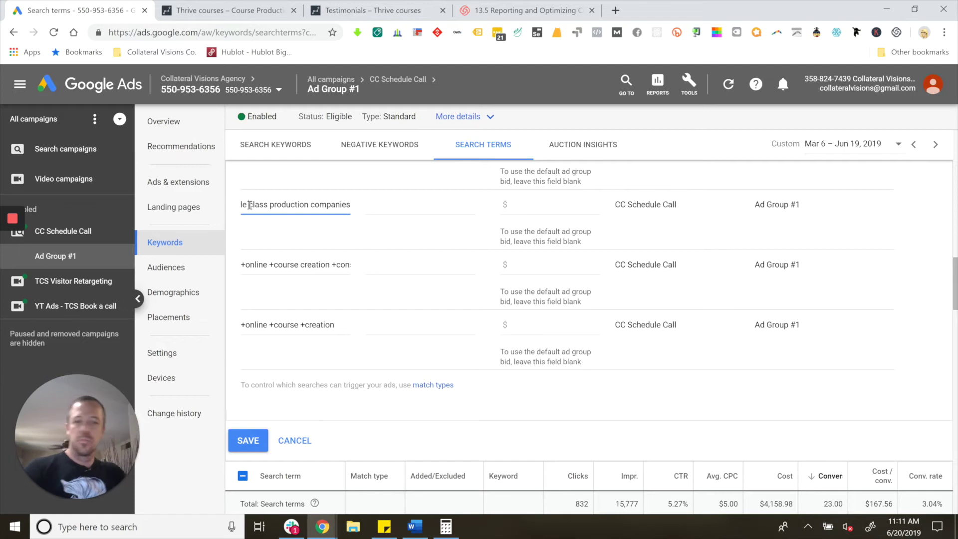
{"action": "type", "text": "+"}
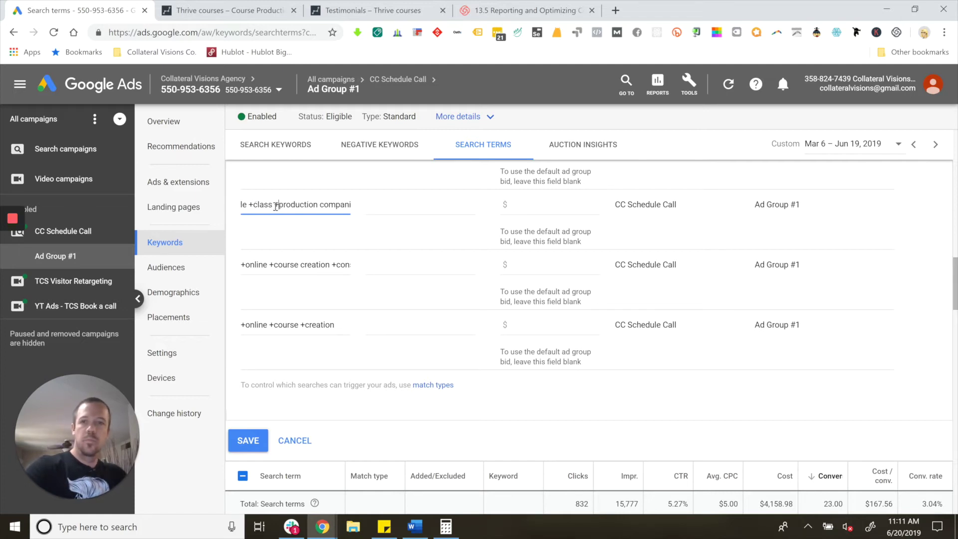
{"action": "left_click_drag", "start_coordinate": [248, 208], "coordinate": [239, 207]}
{"action": "key", "text": "Left"}
{"action": "type", "text": "+"}
Step: Examine the wording of the "examples of dance courses on teachable" keyword to judge which words deserve a modifier
{"action": "scroll", "coordinate": [292, 224], "scroll_direction": "up", "scroll_amount": 3}
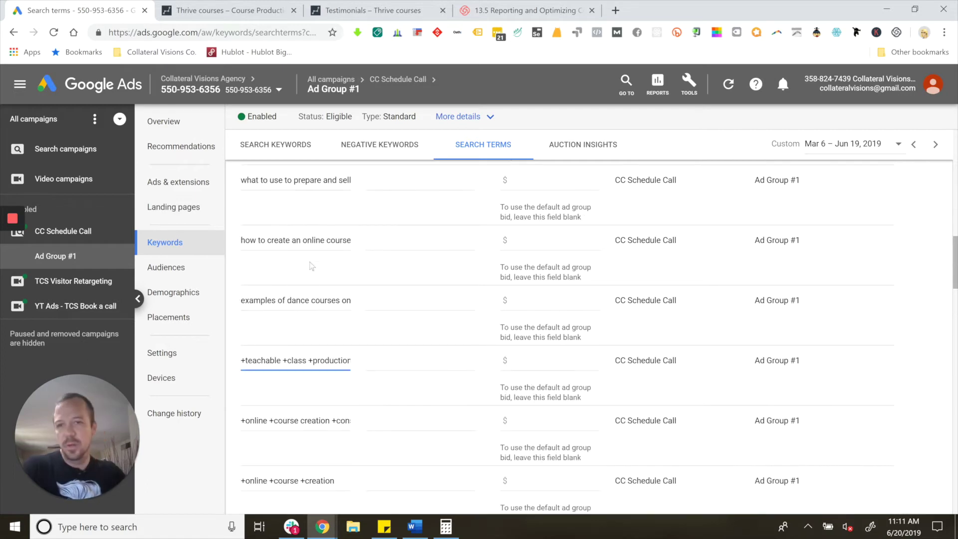
{"action": "left_click_drag", "start_coordinate": [290, 302], "coordinate": [339, 298]}
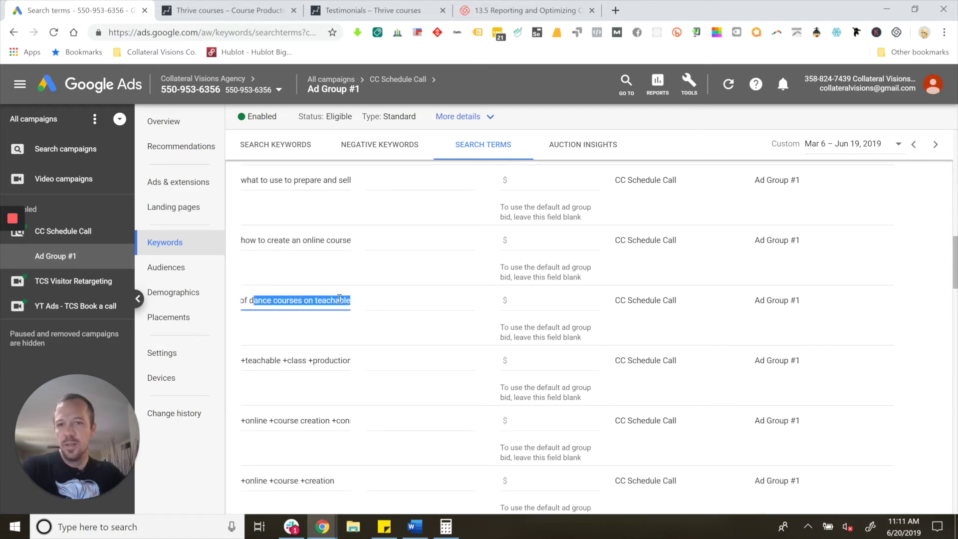
{"action": "left_click", "coordinate": [272, 303]}
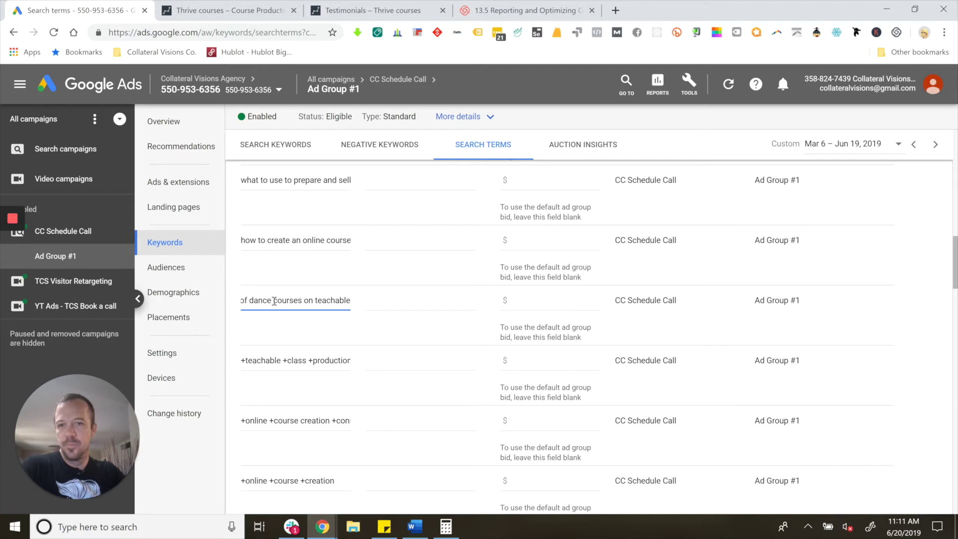
{"action": "left_click_drag", "start_coordinate": [270, 302], "coordinate": [228, 307]}
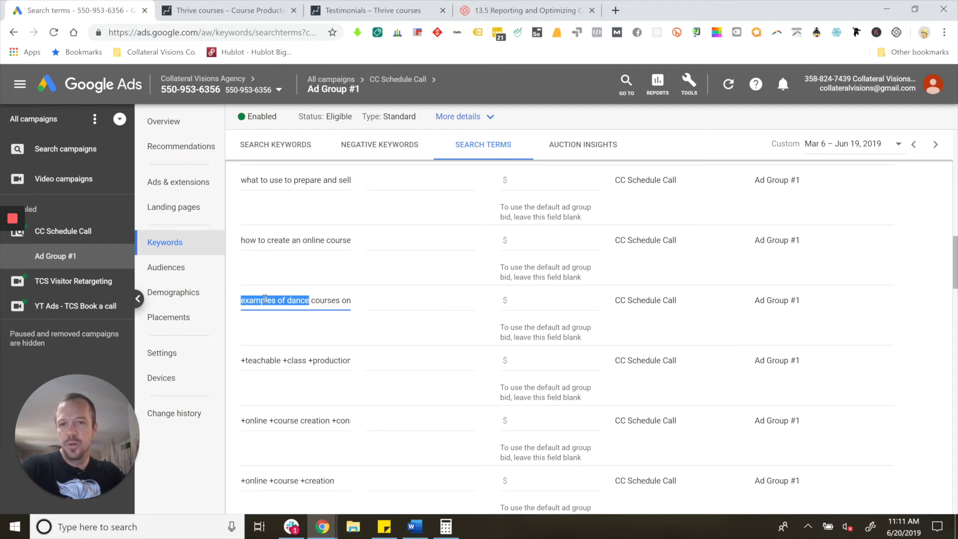
{"action": "left_click", "coordinate": [327, 300]}
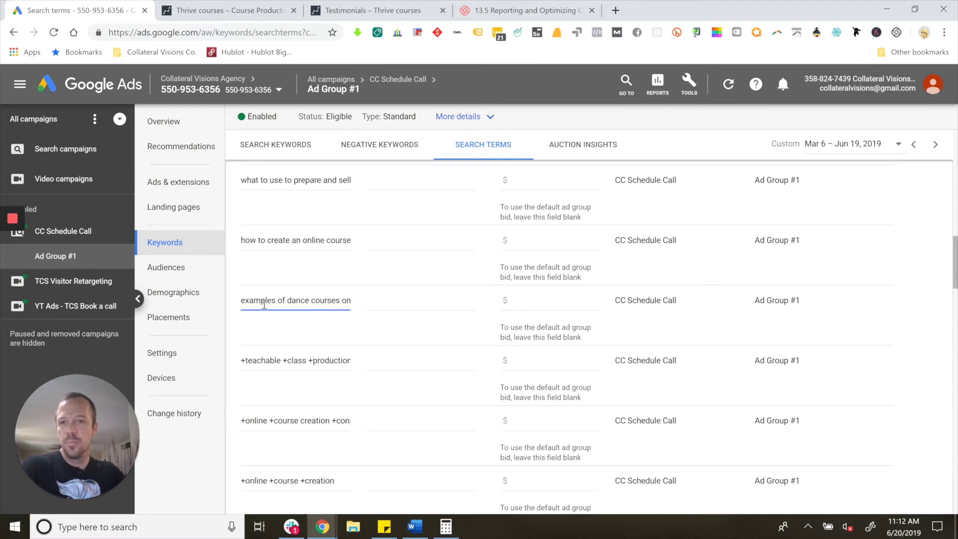
{"action": "double_click", "coordinate": [264, 305]}
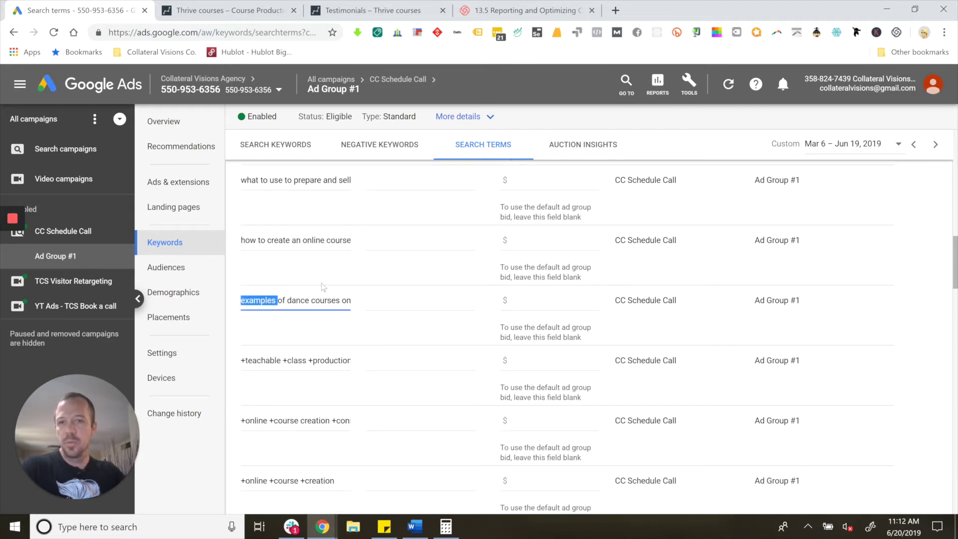
{"action": "left_click", "coordinate": [320, 300]}
{"action": "triple_click", "coordinate": [320, 299]}
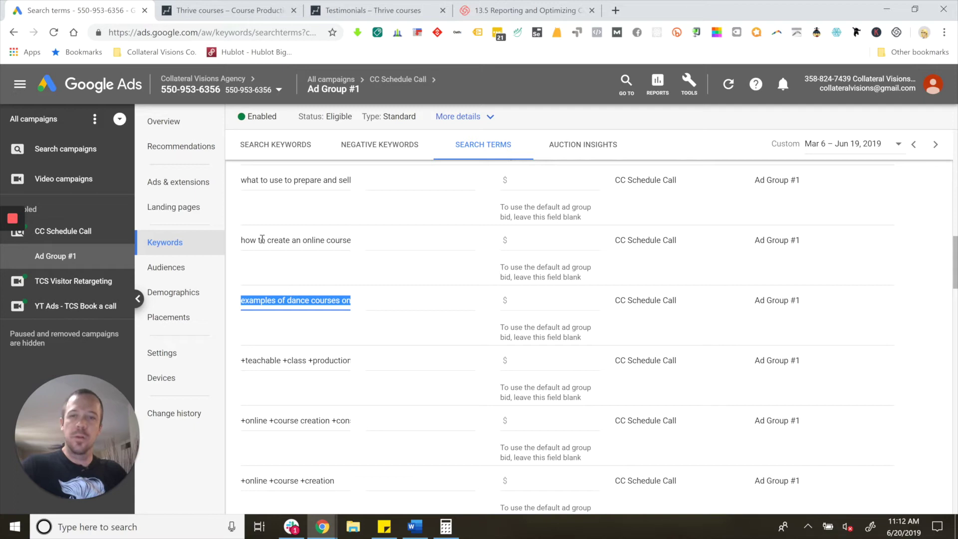
Step: Add plus modifiers to the how-to keyword so it reads "how to +create an +online +course pdf"
{"action": "left_click", "coordinate": [303, 240]}
{"action": "type", "text": "+"}
{"action": "left_click", "coordinate": [333, 240]}
{"action": "type", "text": "+"}
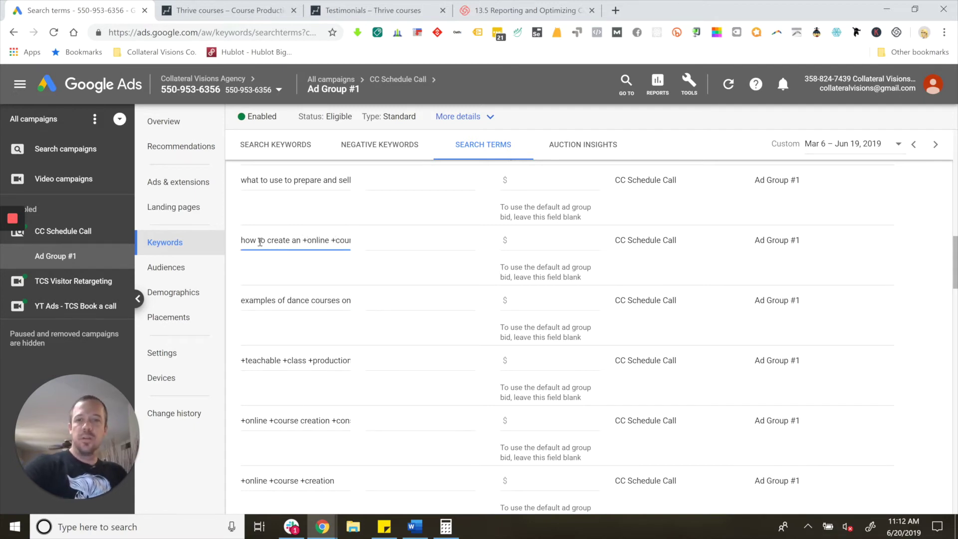
{"action": "type", "text": "+"}
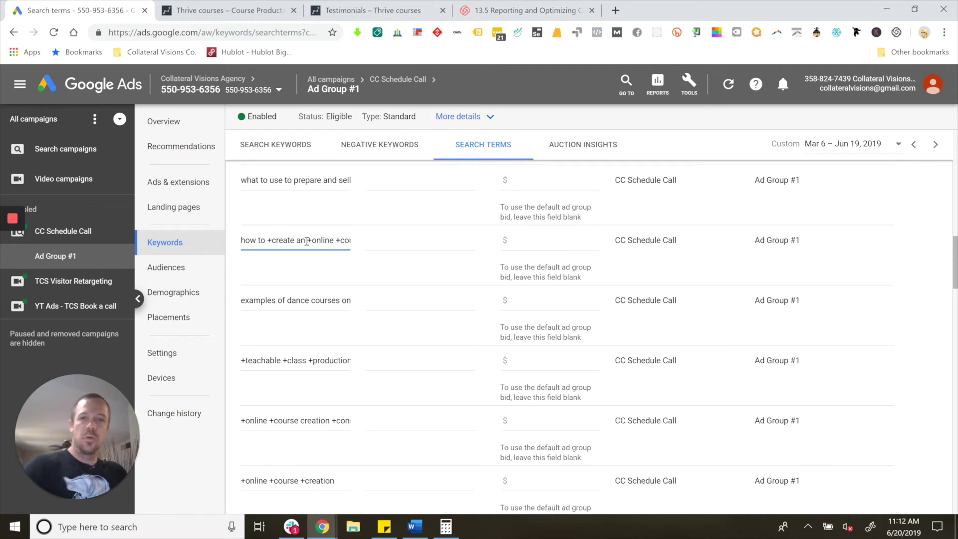
{"action": "left_click_drag", "start_coordinate": [305, 242], "coordinate": [404, 240]}
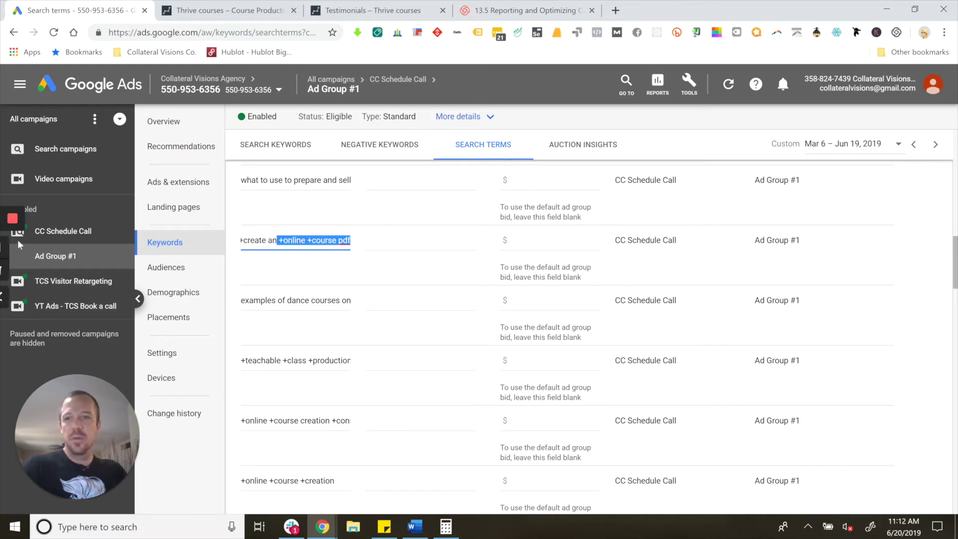
Step: Cancel the form for adding keywords and select all search terms on the page
{"action": "scroll", "coordinate": [274, 337], "scroll_direction": "down", "scroll_amount": 10}
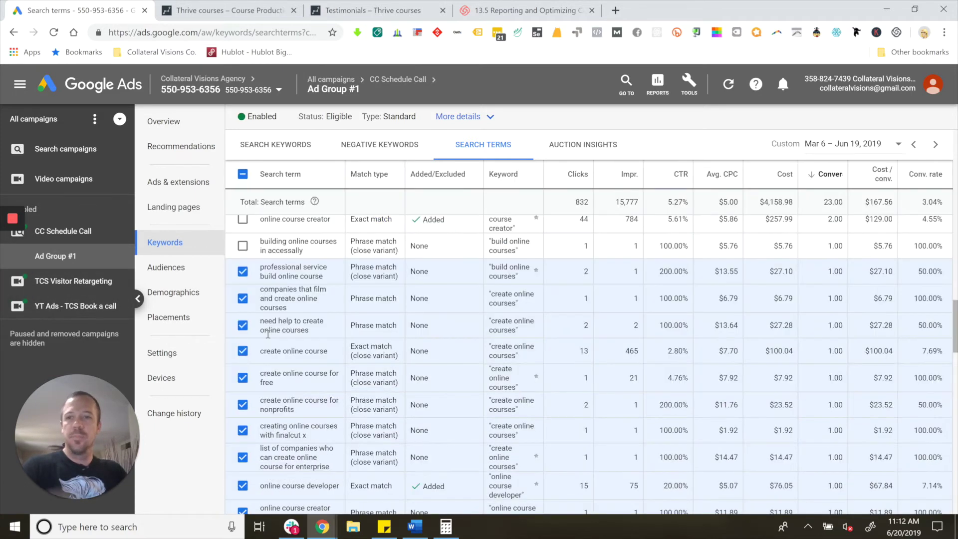
{"action": "scroll", "coordinate": [287, 350], "scroll_direction": "up", "scroll_amount": 10}
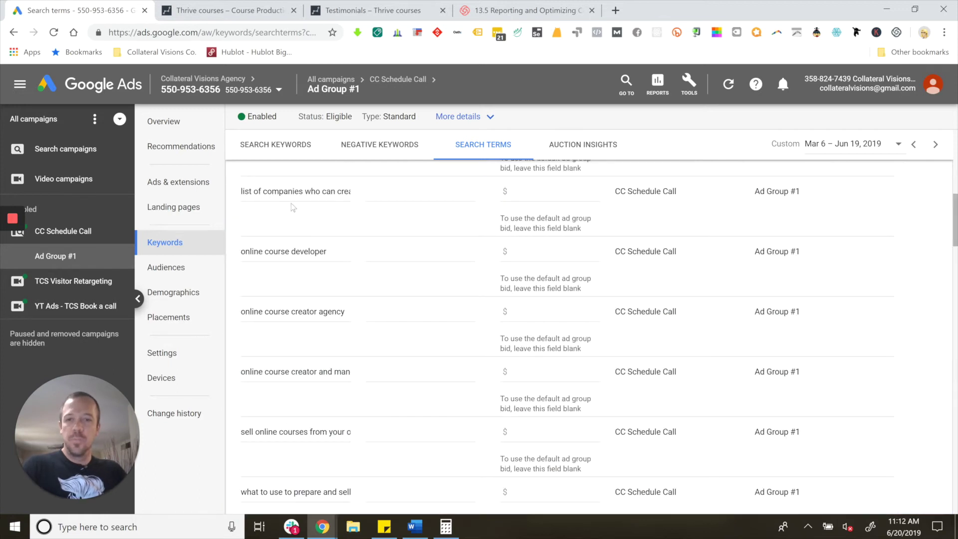
{"action": "scroll", "coordinate": [311, 309], "scroll_direction": "down", "scroll_amount": 5}
{"action": "scroll", "coordinate": [310, 314], "scroll_direction": "up", "scroll_amount": 10}
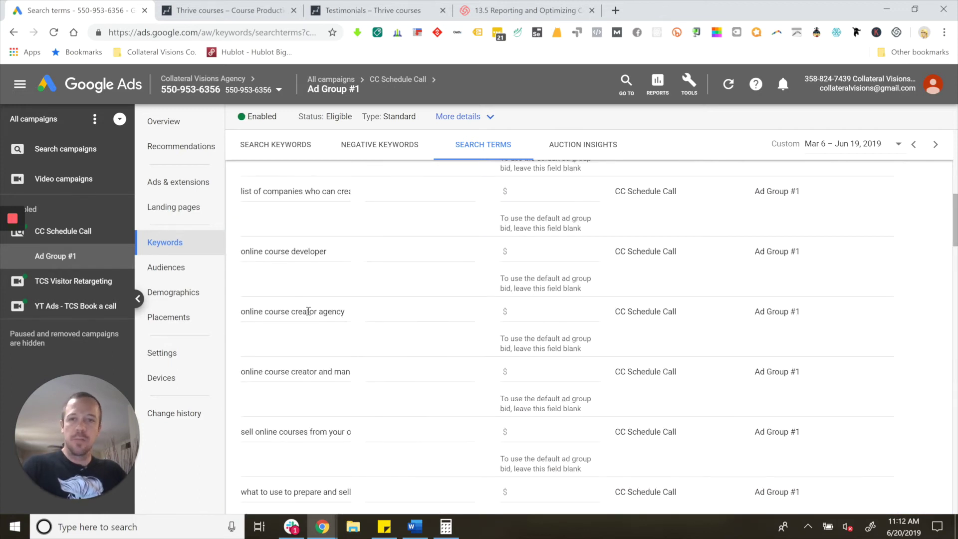
{"action": "scroll", "coordinate": [309, 319], "scroll_direction": "down", "scroll_amount": 10}
{"action": "scroll", "coordinate": [309, 319], "scroll_direction": "down", "scroll_amount": 5}
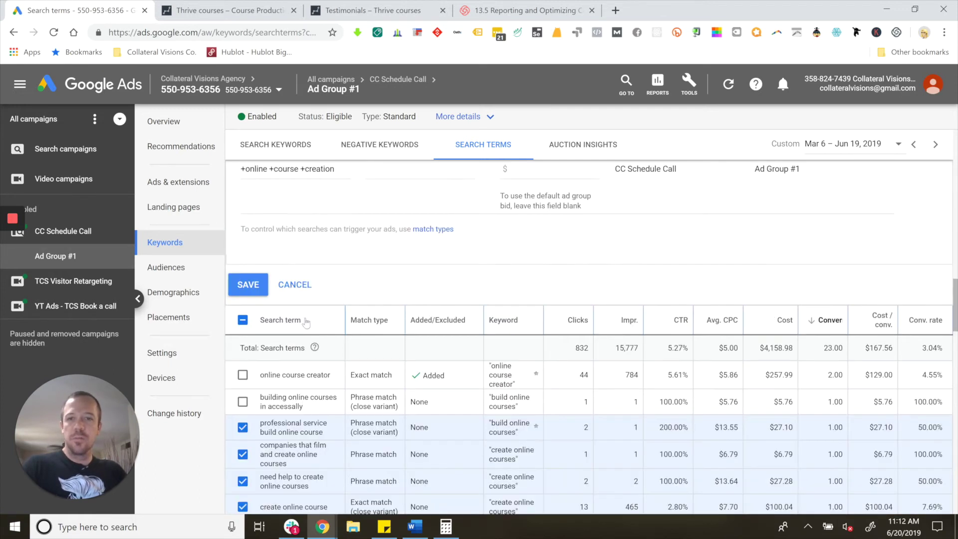
{"action": "left_click", "coordinate": [294, 285]}
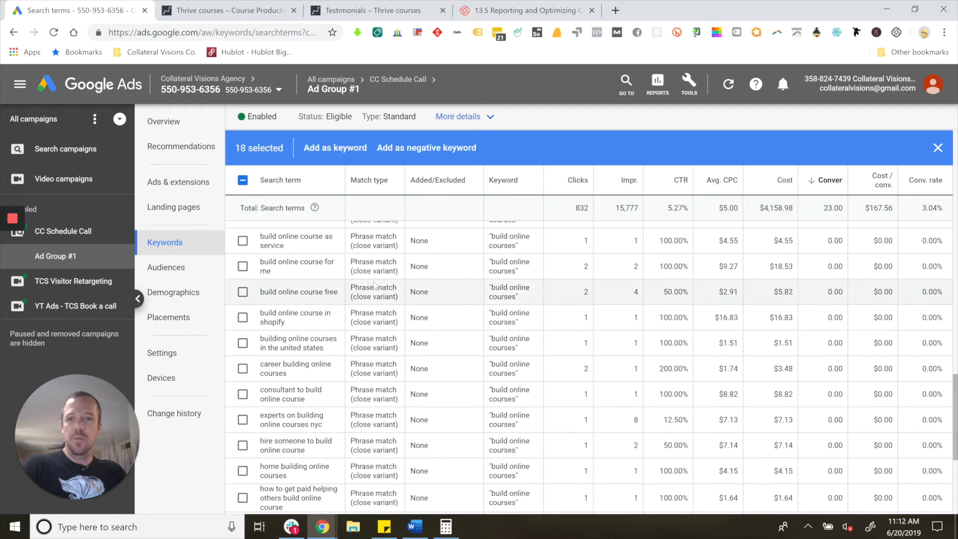
{"action": "left_click", "coordinate": [242, 180]}
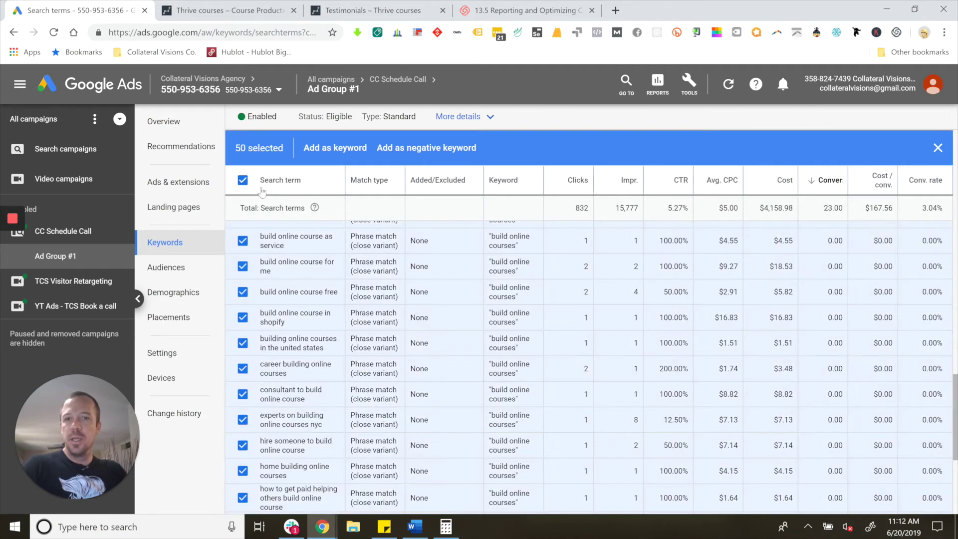
Step: Clear the selection of all search terms and open the date range options for the report
{"action": "left_click", "coordinate": [242, 180]}
{"action": "scroll", "coordinate": [861, 205], "scroll_direction": "up", "scroll_amount": 10}
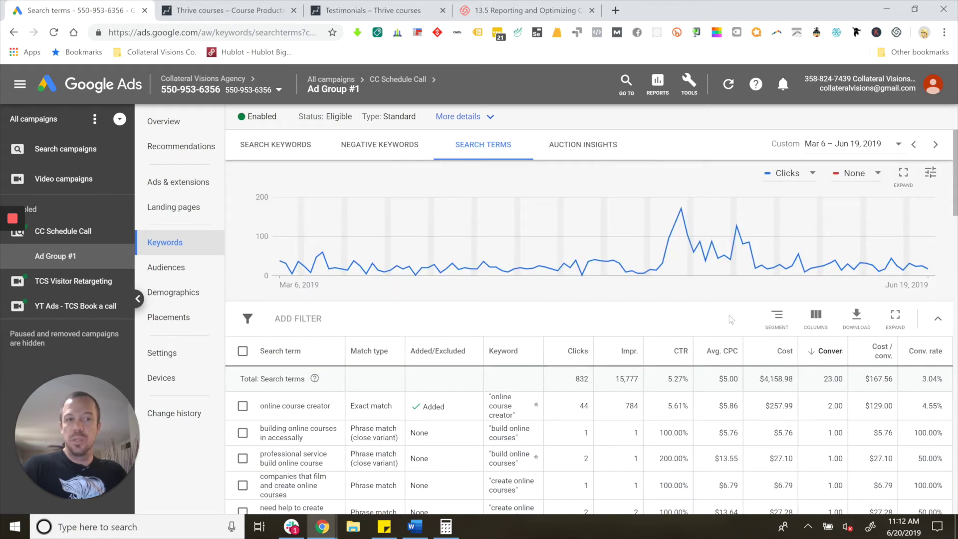
{"action": "left_click", "coordinate": [852, 146]}
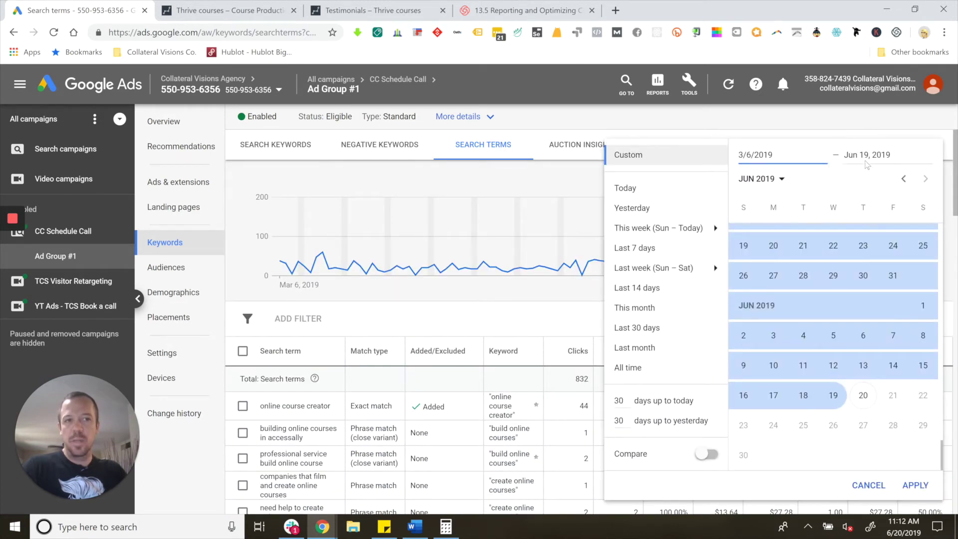
Step: Review the competing domains and their impression share in the ad group's auction insights
{"action": "left_click", "coordinate": [579, 145]}
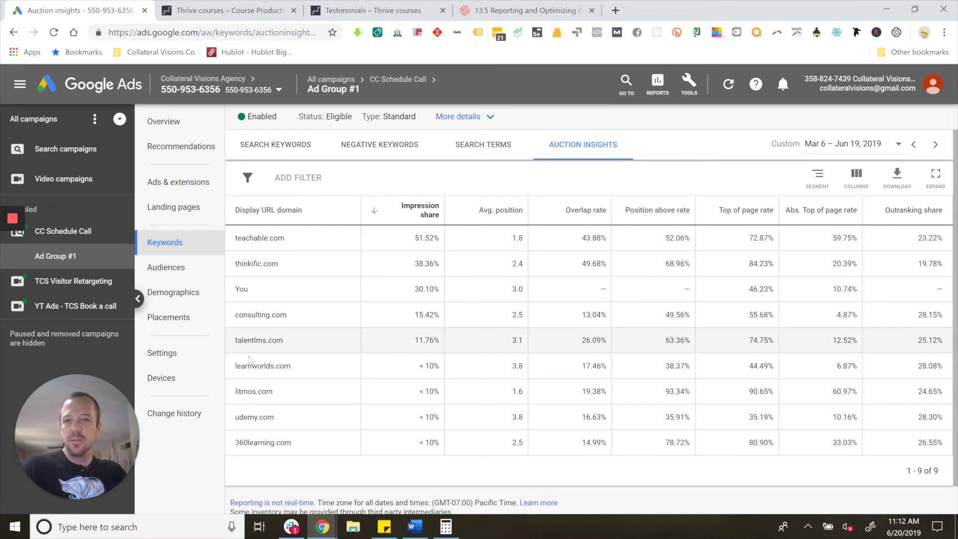
{"action": "scroll", "coordinate": [292, 403], "scroll_direction": "down", "scroll_amount": 1}
{"action": "scroll", "coordinate": [295, 394], "scroll_direction": "up", "scroll_amount": 1}
{"action": "left_click", "coordinate": [467, 146]}
{"action": "left_click", "coordinate": [552, 150]}
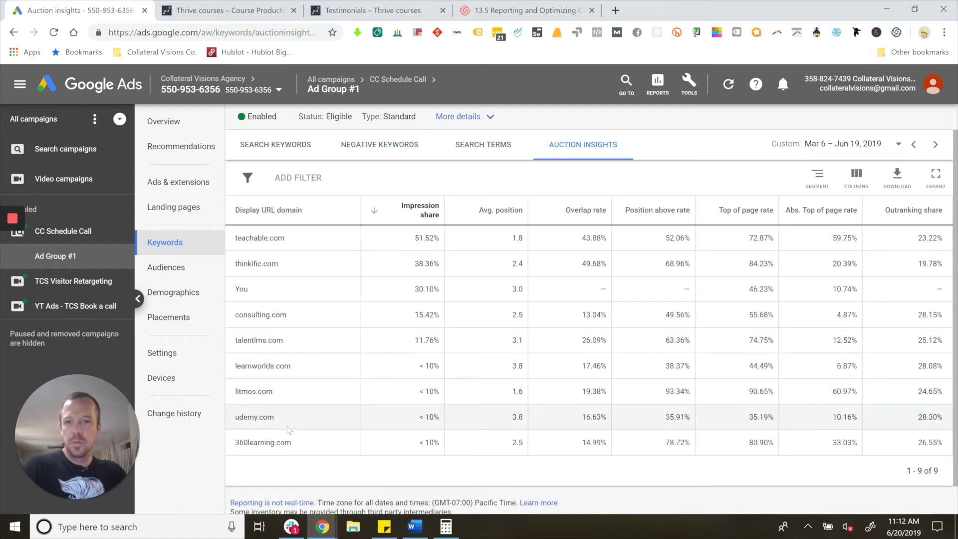
{"action": "scroll", "coordinate": [300, 342], "scroll_direction": "down", "scroll_amount": 1}
{"action": "scroll", "coordinate": [320, 259], "scroll_direction": "up", "scroll_amount": 1}
Step: Look over the ad group's search keywords and its audiences report
{"action": "left_click", "coordinate": [296, 148]}
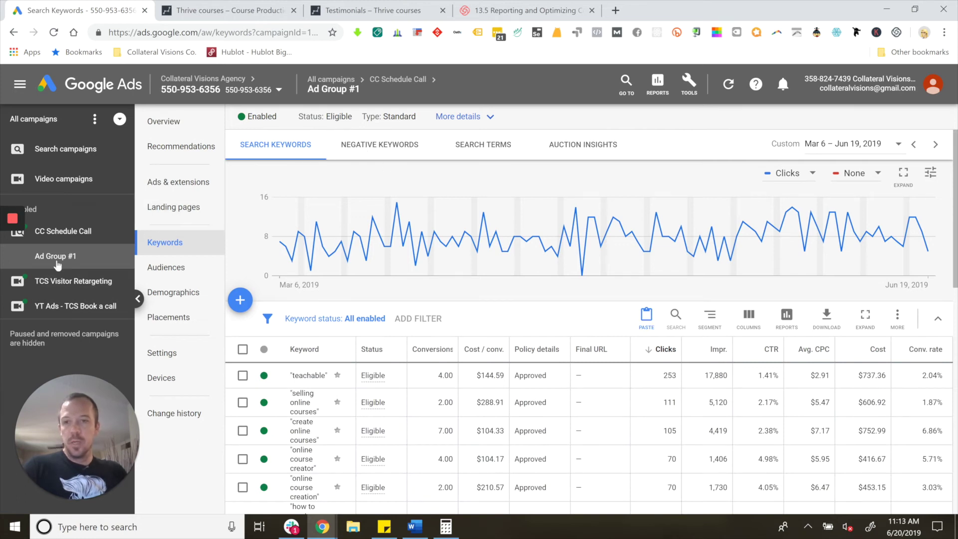
{"action": "left_click", "coordinate": [169, 272]}
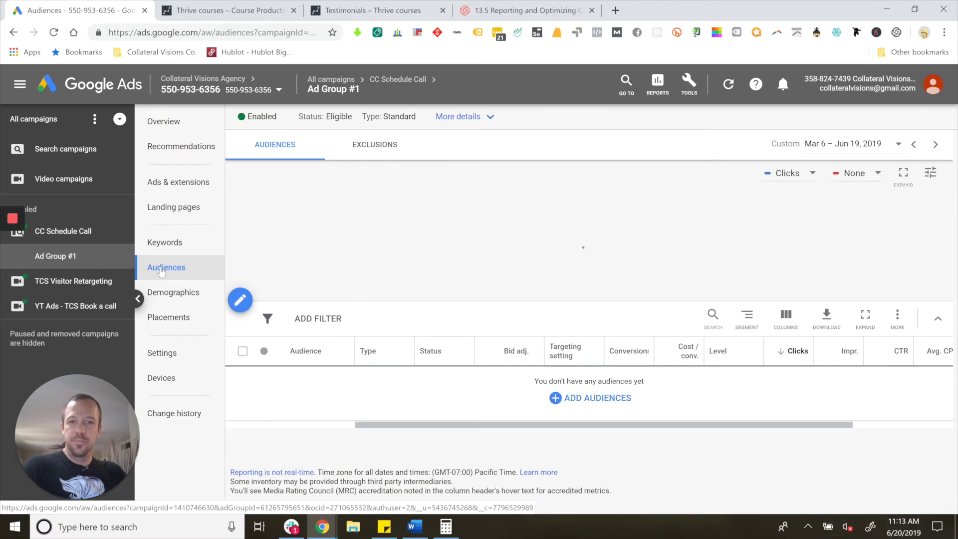
{"action": "left_click", "coordinate": [173, 299]}
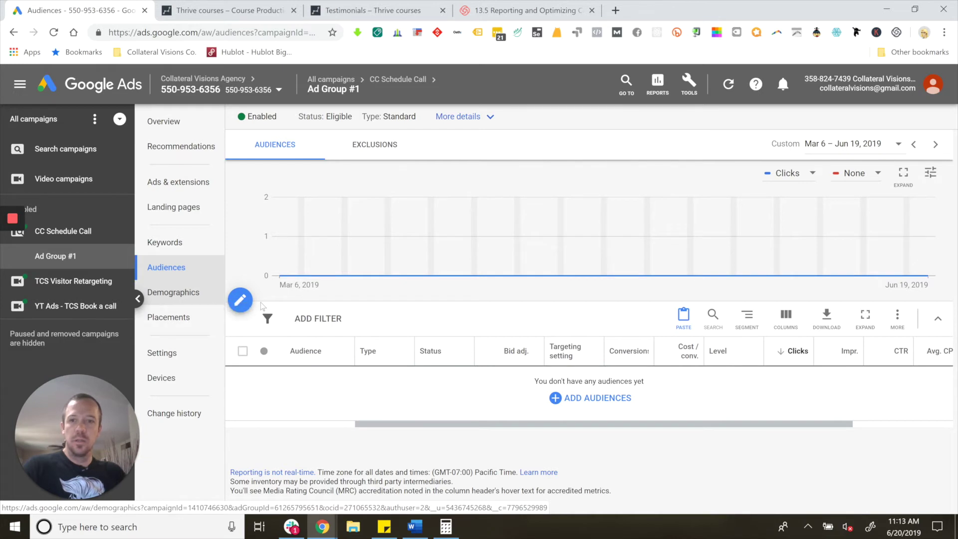
Step: Start editing the audiences of Ad Group #1 and browse the similar audiences based on interactions with the business
{"action": "left_click", "coordinate": [243, 300]}
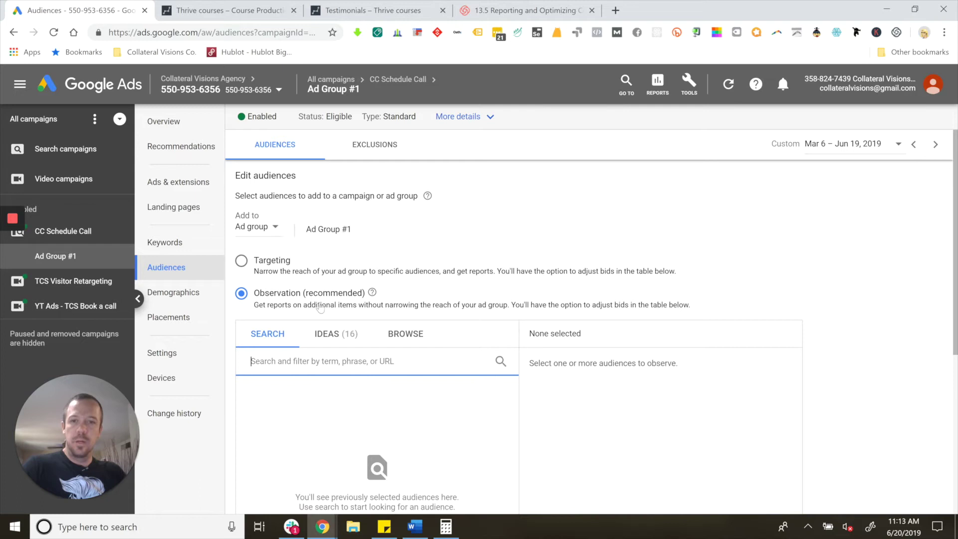
{"action": "scroll", "coordinate": [319, 310], "scroll_direction": "down", "scroll_amount": 3}
{"action": "left_click", "coordinate": [403, 183]}
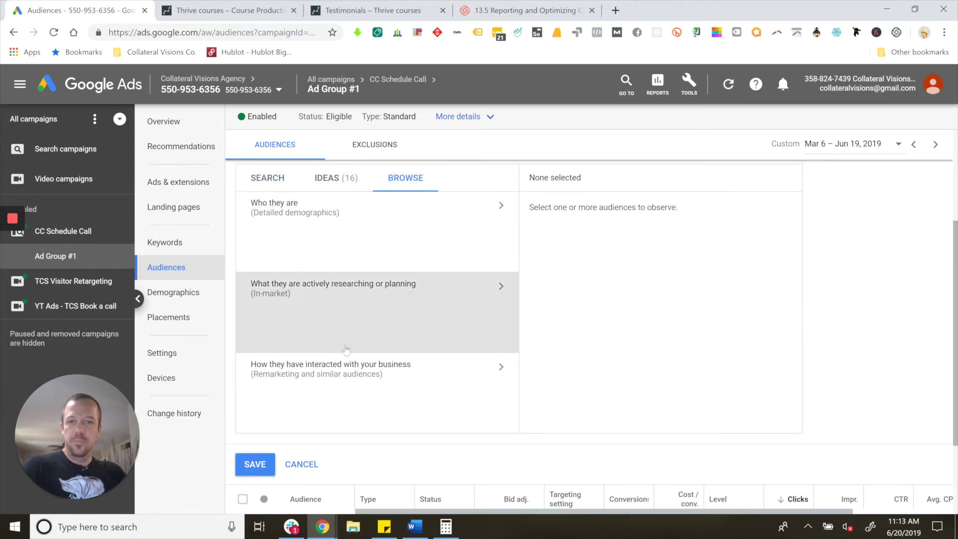
{"action": "left_click", "coordinate": [424, 374]}
{"action": "left_click", "coordinate": [300, 241]}
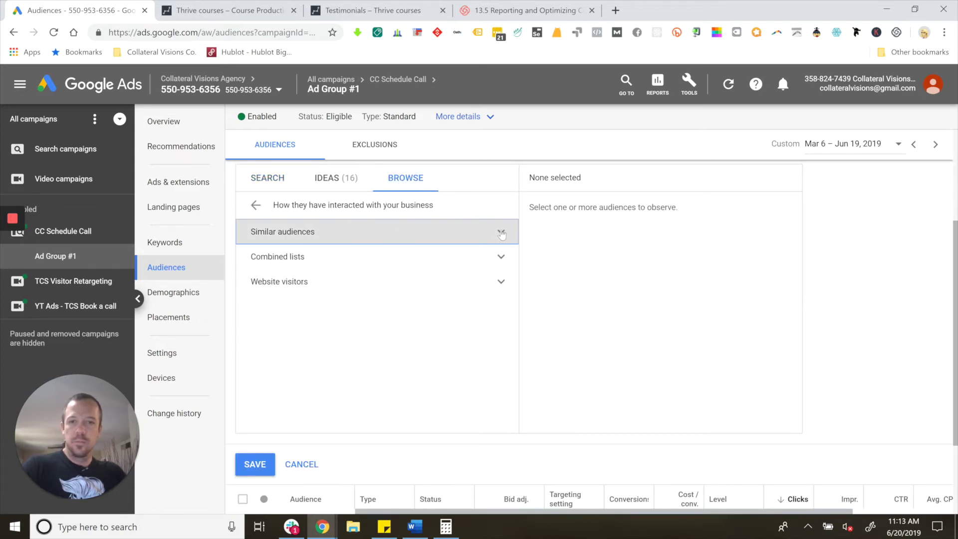
Step: Try the Similar to All Converters audience, deselect it again and check the combined lists
{"action": "left_click", "coordinate": [271, 257]}
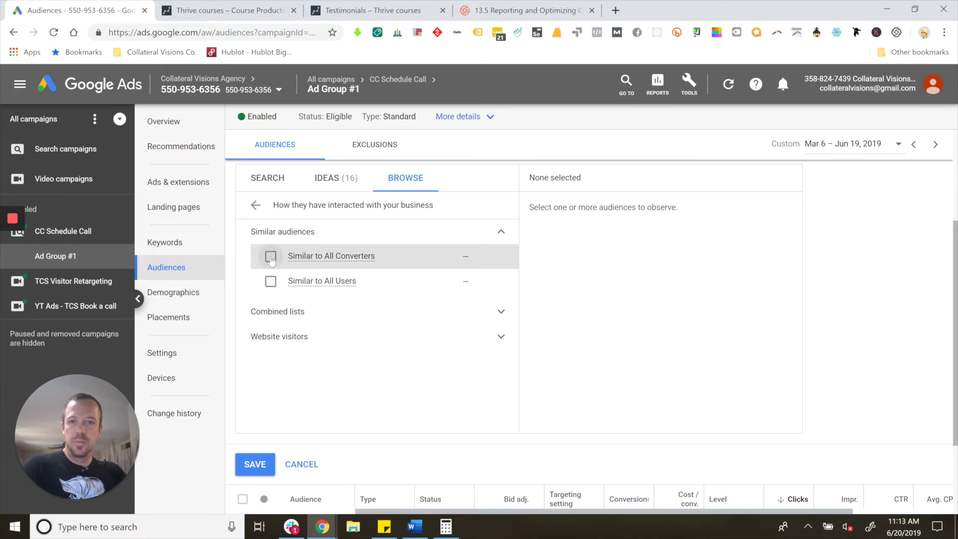
{"action": "left_click", "coordinate": [270, 256]}
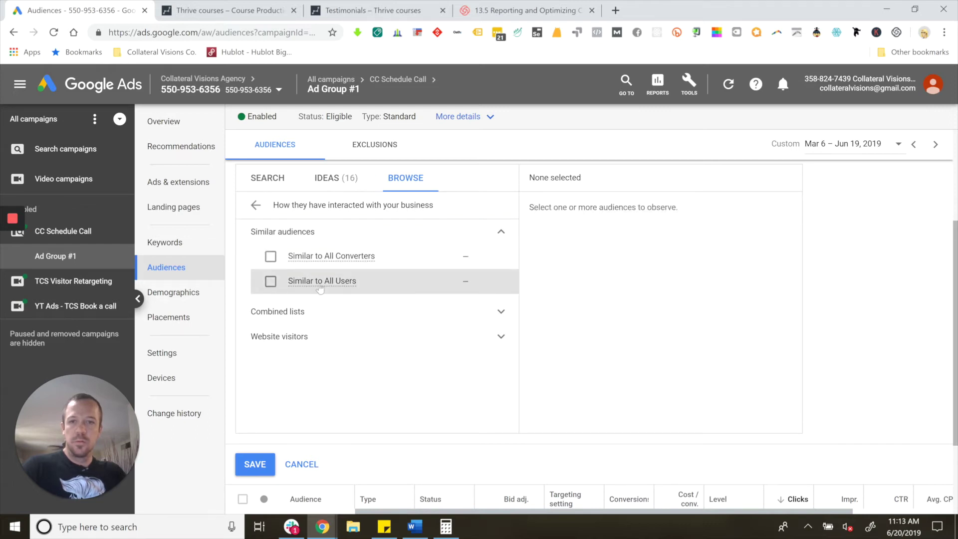
{"action": "left_click", "coordinate": [491, 319]}
{"action": "left_click", "coordinate": [491, 319]}
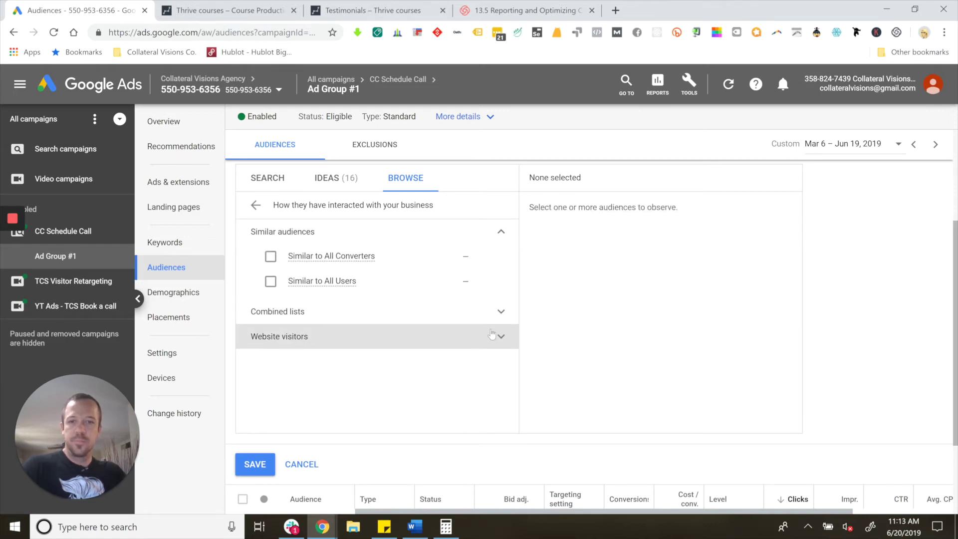
Step: Choose All visitors (Google Analytics) instead of All converters from the website visitors audiences
{"action": "left_click", "coordinate": [496, 336]}
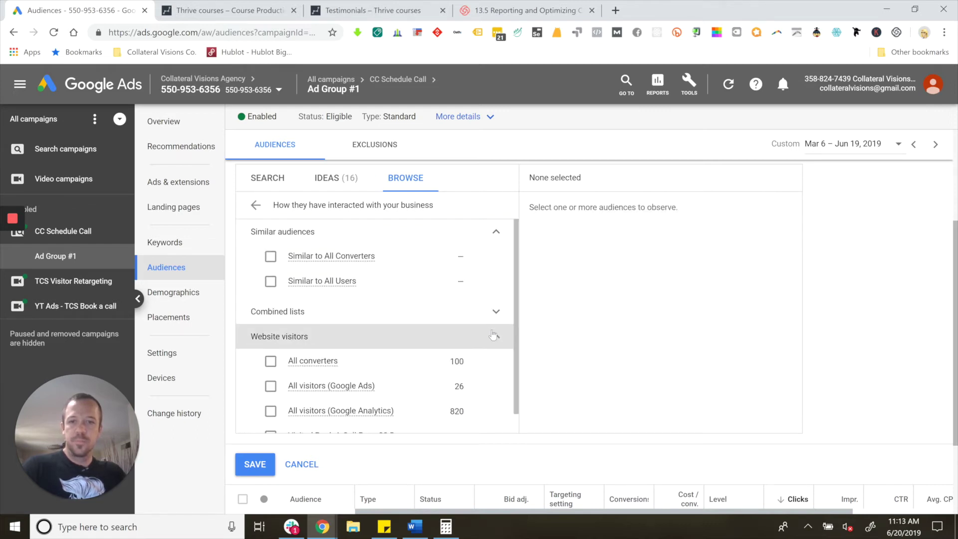
{"action": "left_click", "coordinate": [271, 361]}
{"action": "scroll", "coordinate": [458, 352], "scroll_direction": "down", "scroll_amount": 1}
{"action": "scroll", "coordinate": [458, 352], "scroll_direction": "down", "scroll_amount": 3}
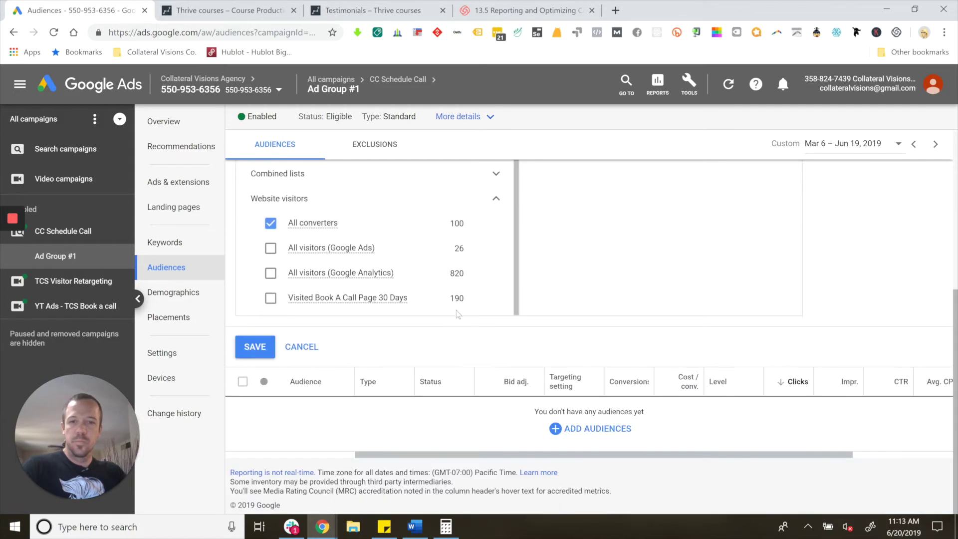
{"action": "left_click", "coordinate": [271, 224]}
{"action": "left_click", "coordinate": [271, 274]}
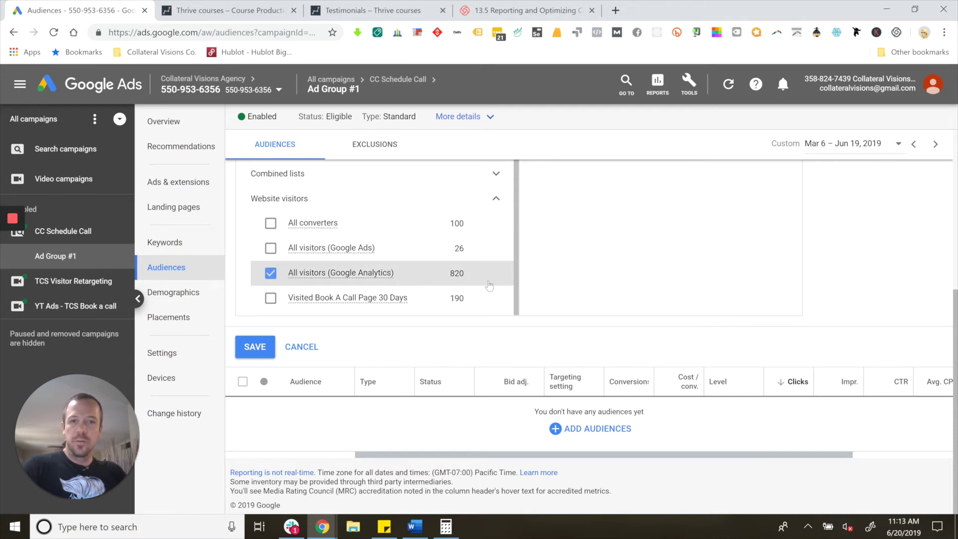
Step: Review the Observation setting and the website visitor lists, and discard the audience edits
{"action": "scroll", "coordinate": [489, 286], "scroll_direction": "up", "scroll_amount": 1}
{"action": "scroll", "coordinate": [600, 281], "scroll_direction": "up", "scroll_amount": 5}
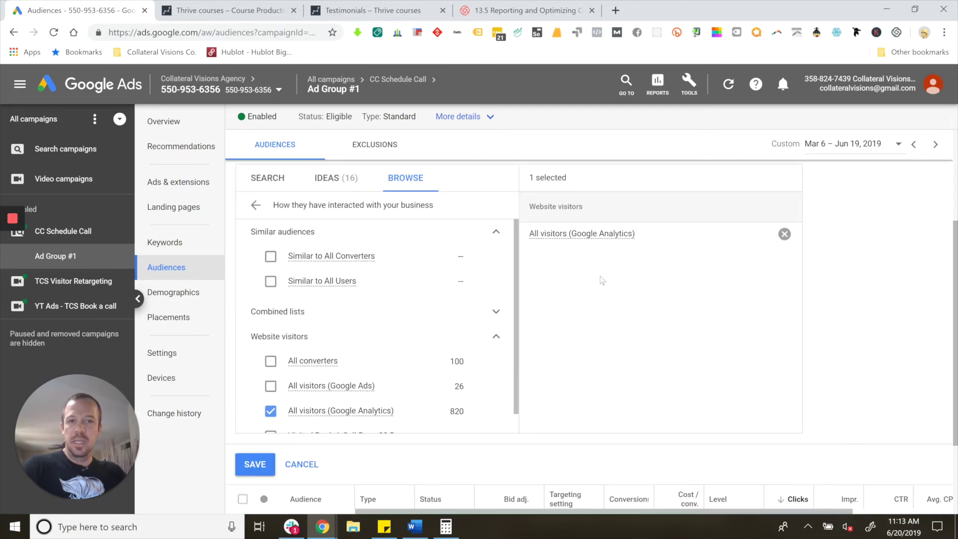
{"action": "scroll", "coordinate": [601, 281], "scroll_direction": "down", "scroll_amount": 5}
{"action": "scroll", "coordinate": [448, 283], "scroll_direction": "down", "scroll_amount": 1}
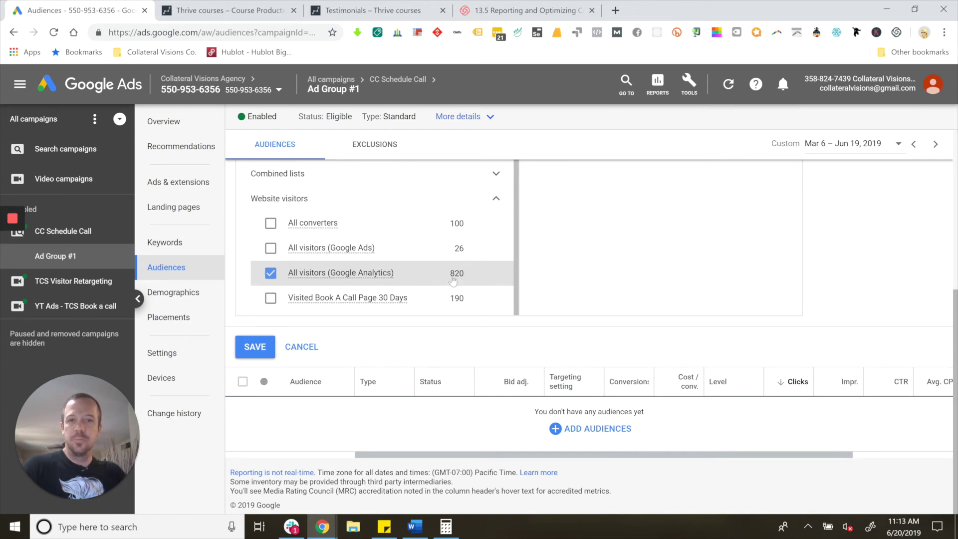
{"action": "scroll", "coordinate": [636, 276], "scroll_direction": "up", "scroll_amount": 5}
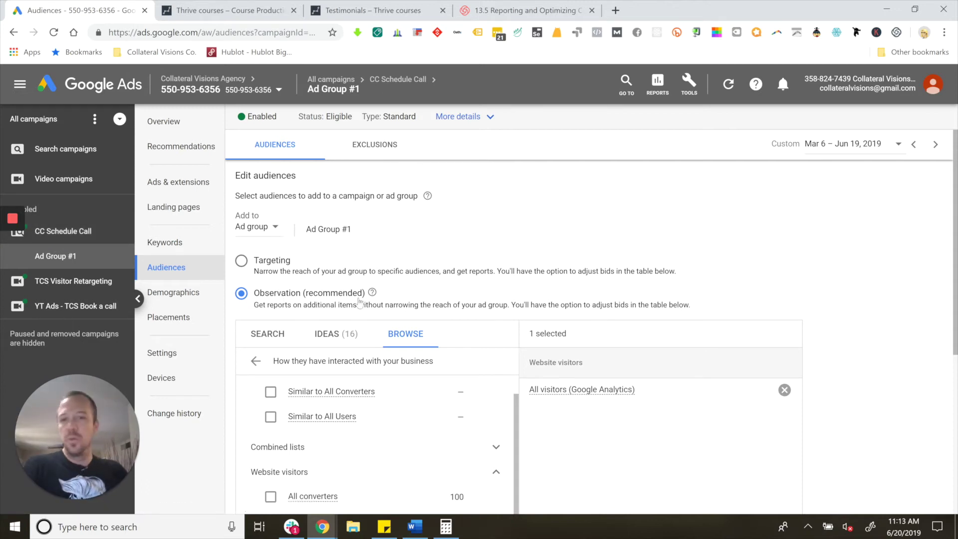
{"action": "scroll", "coordinate": [345, 294], "scroll_direction": "down", "scroll_amount": 5}
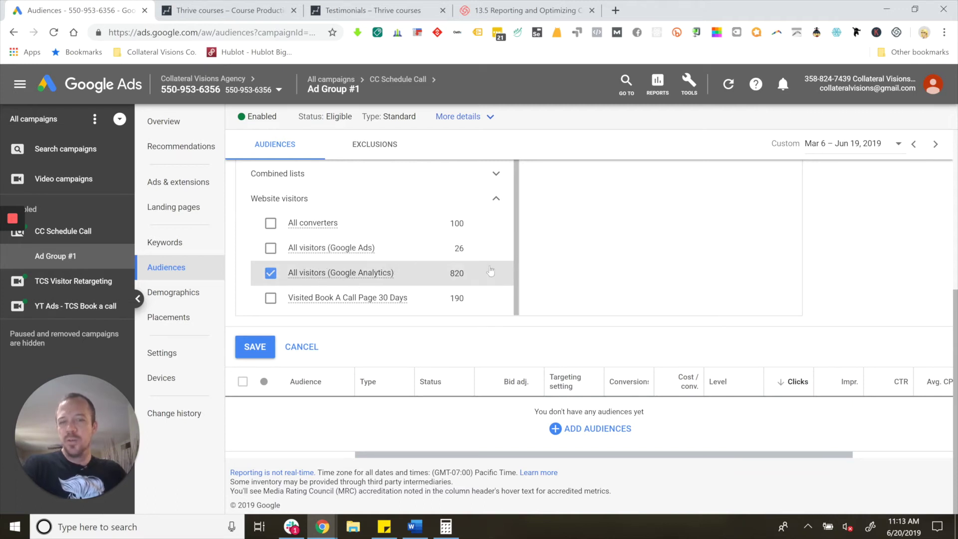
{"action": "scroll", "coordinate": [491, 271], "scroll_direction": "up", "scroll_amount": 5}
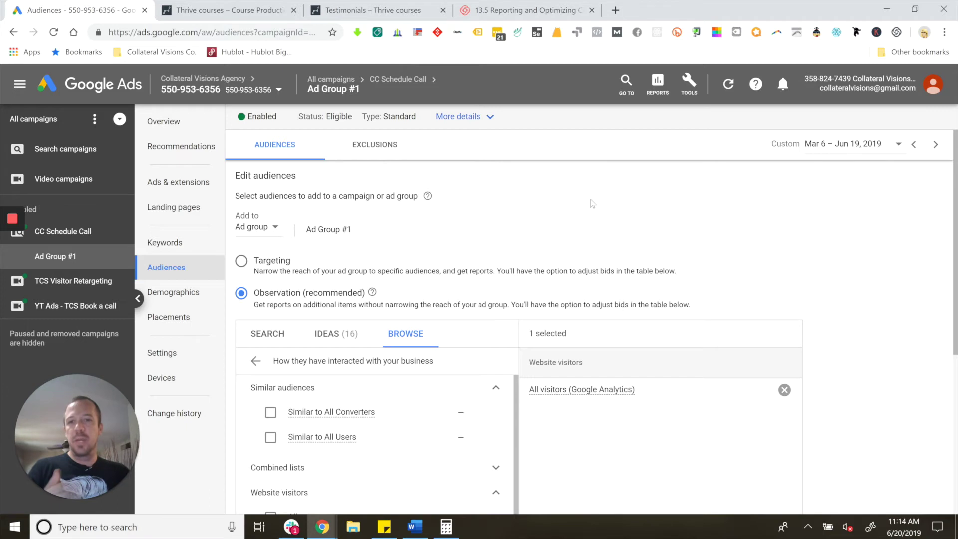
{"action": "scroll", "coordinate": [458, 220], "scroll_direction": "down", "scroll_amount": 5}
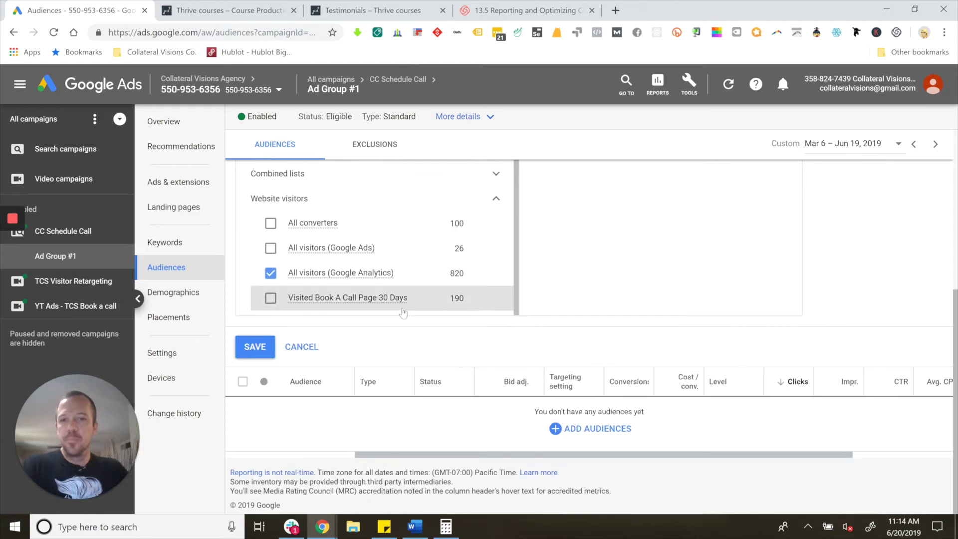
{"action": "left_click", "coordinate": [298, 350]}
{"action": "left_click", "coordinate": [579, 327]}
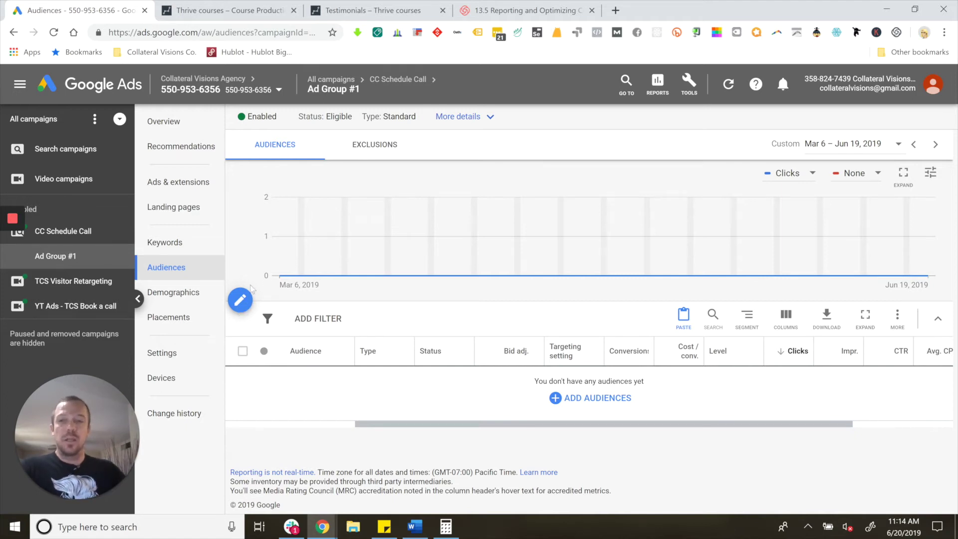
Step: Open the ad group's demographics by age and add Conversions as the second chart metric
{"action": "left_click", "coordinate": [173, 299]}
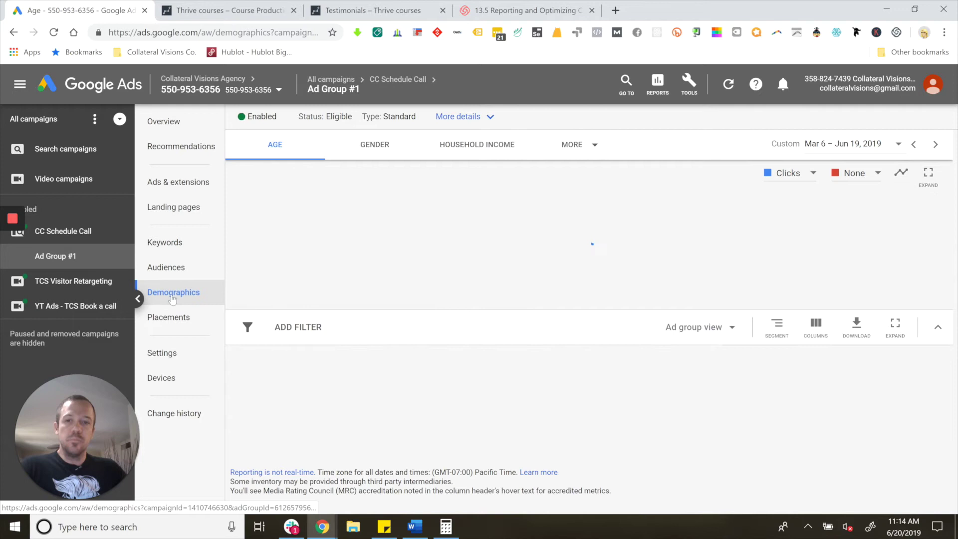
{"action": "left_click", "coordinate": [868, 173]}
{"action": "mouse_move", "coordinate": [858, 193]}
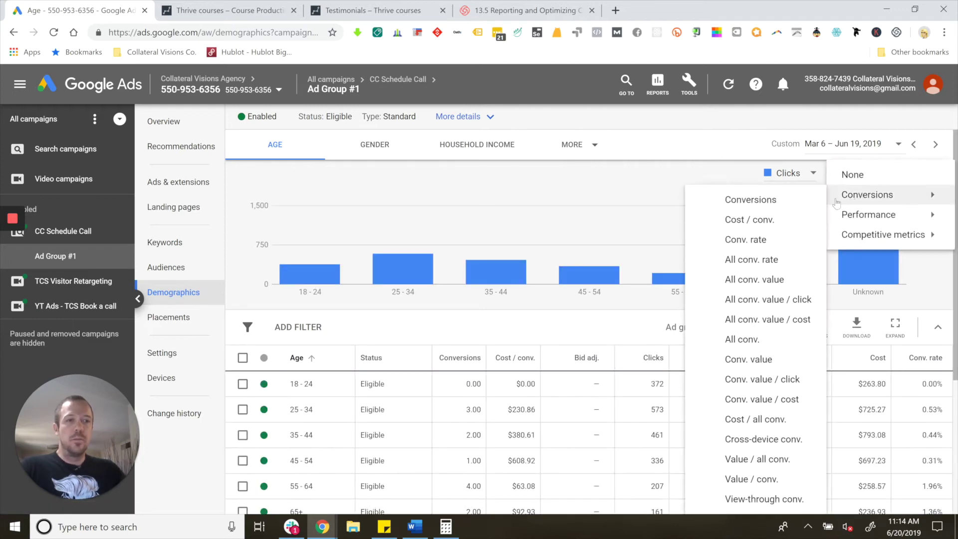
{"action": "left_click", "coordinate": [759, 202]}
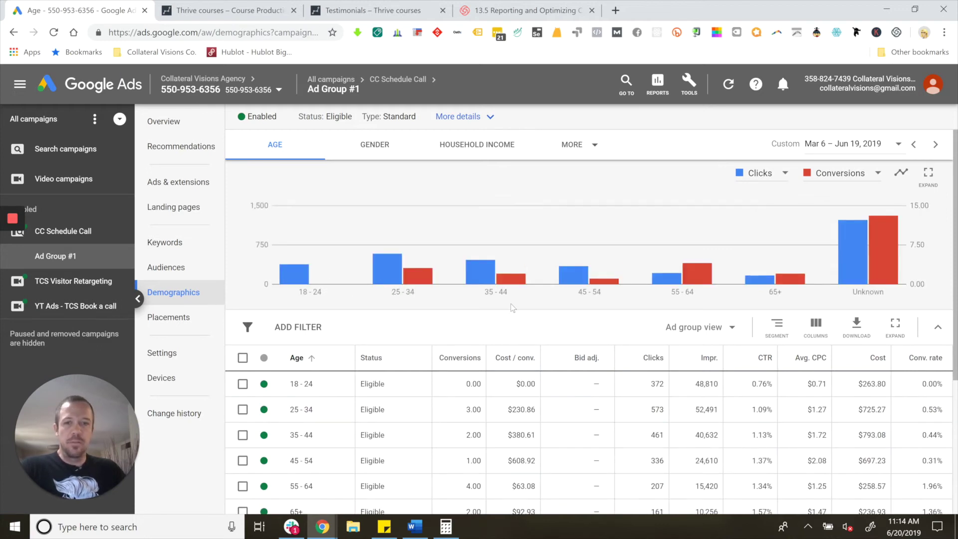
Step: Examine the performance of each age group, focusing on the average CPC and cost of ages 18 - 24
{"action": "scroll", "coordinate": [518, 307], "scroll_direction": "down", "scroll_amount": 4}
{"action": "scroll", "coordinate": [499, 310], "scroll_direction": "up", "scroll_amount": 3}
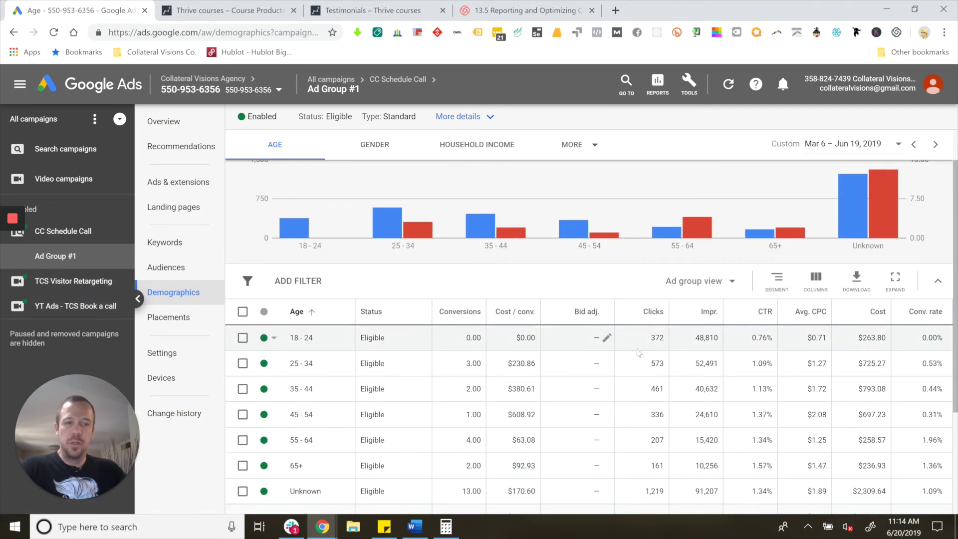
{"action": "scroll", "coordinate": [759, 453], "scroll_direction": "down", "scroll_amount": 3}
{"action": "scroll", "coordinate": [759, 453], "scroll_direction": "up", "scroll_amount": 3}
{"action": "left_click_drag", "start_coordinate": [751, 383], "coordinate": [807, 383]}
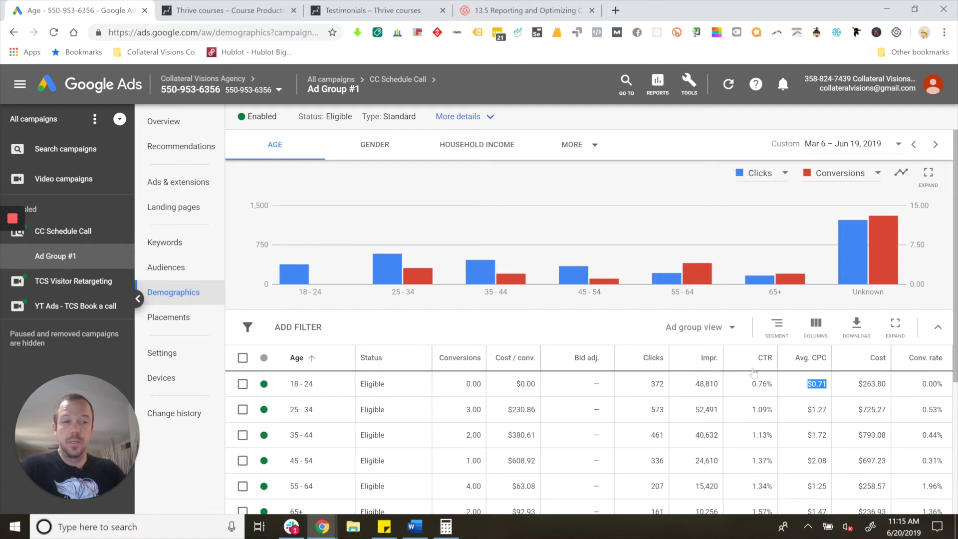
{"action": "triple_click", "coordinate": [860, 384]}
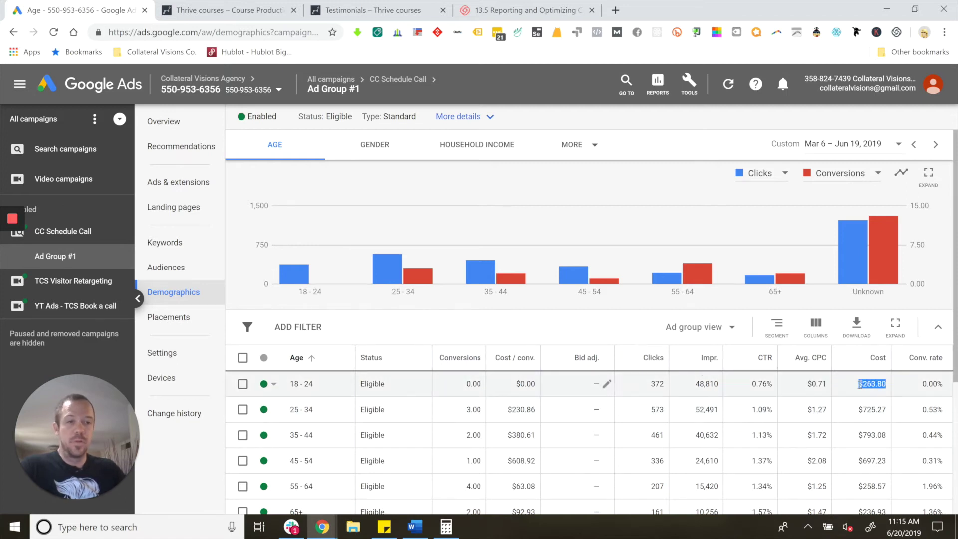
Step: Compare the cost of the 18 - 24 age group with the costs of the other age groups
{"action": "scroll", "coordinate": [876, 394], "scroll_direction": "down", "scroll_amount": 4}
{"action": "double_click", "coordinate": [867, 362]}
{"action": "scroll", "coordinate": [867, 365], "scroll_direction": "up", "scroll_amount": 4}
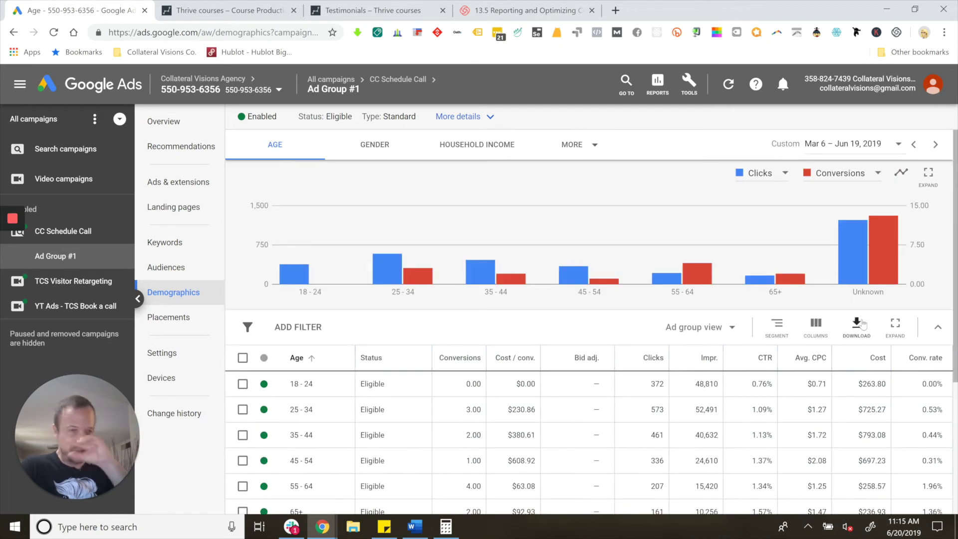
{"action": "double_click", "coordinate": [873, 386]}
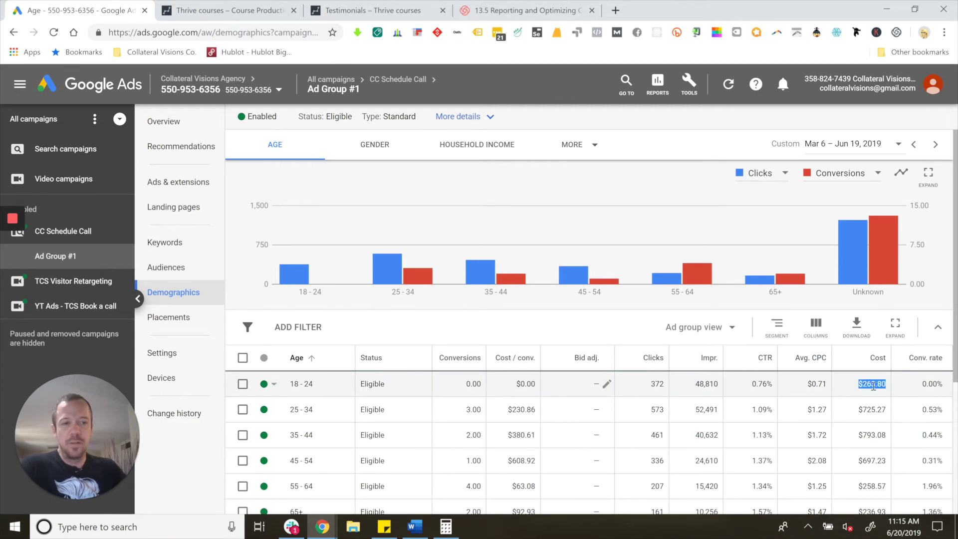
{"action": "scroll", "coordinate": [782, 413], "scroll_direction": "down", "scroll_amount": 4}
{"action": "scroll", "coordinate": [752, 383], "scroll_direction": "up", "scroll_amount": 4}
Step: Compare the CTR of ages 18 - 24 with the CTRs of the 45 - 54 and older groups and Unknown
{"action": "double_click", "coordinate": [759, 383]}
{"action": "scroll", "coordinate": [760, 385], "scroll_direction": "down", "scroll_amount": 3}
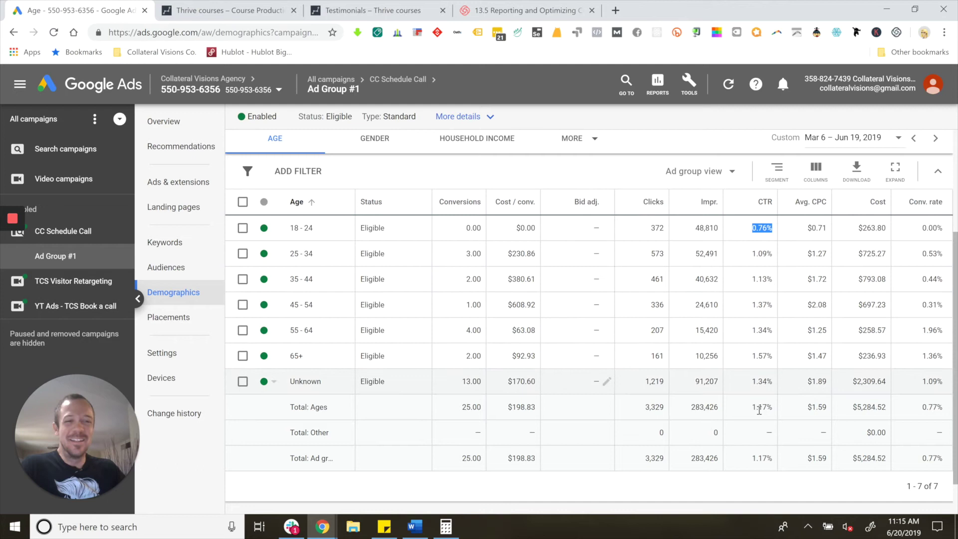
{"action": "double_click", "coordinate": [759, 306]}
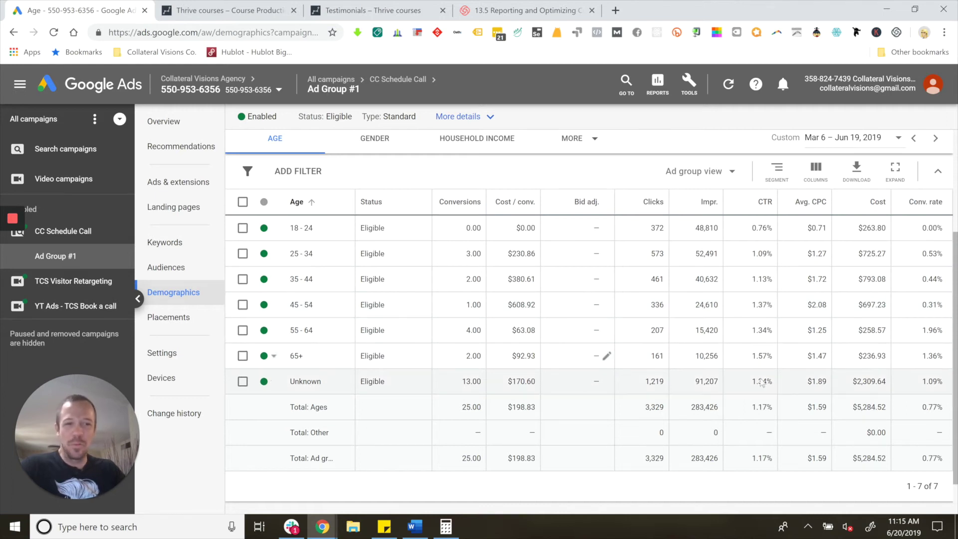
{"action": "left_click", "coordinate": [756, 308]}
{"action": "left_click_drag", "start_coordinate": [753, 306], "coordinate": [767, 381]}
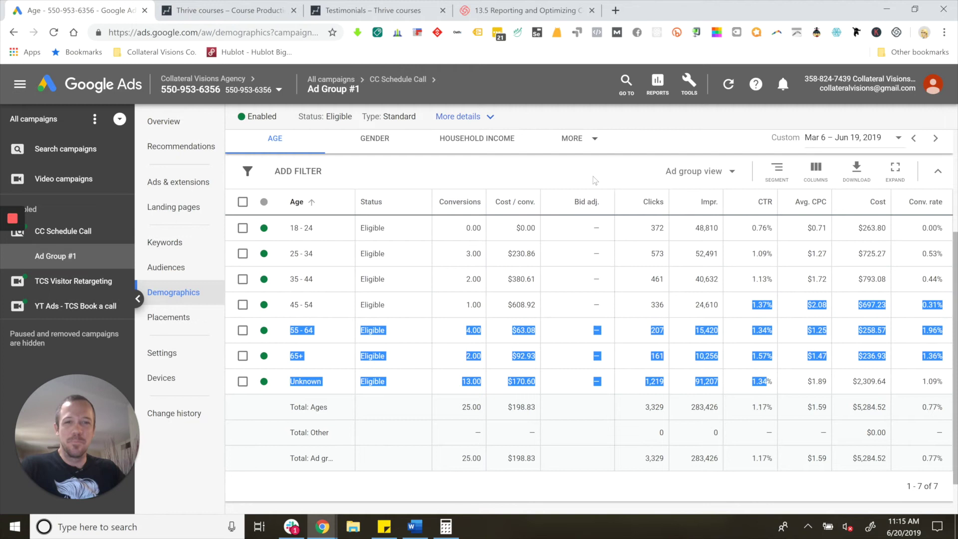
{"action": "left_click", "coordinate": [571, 441]}
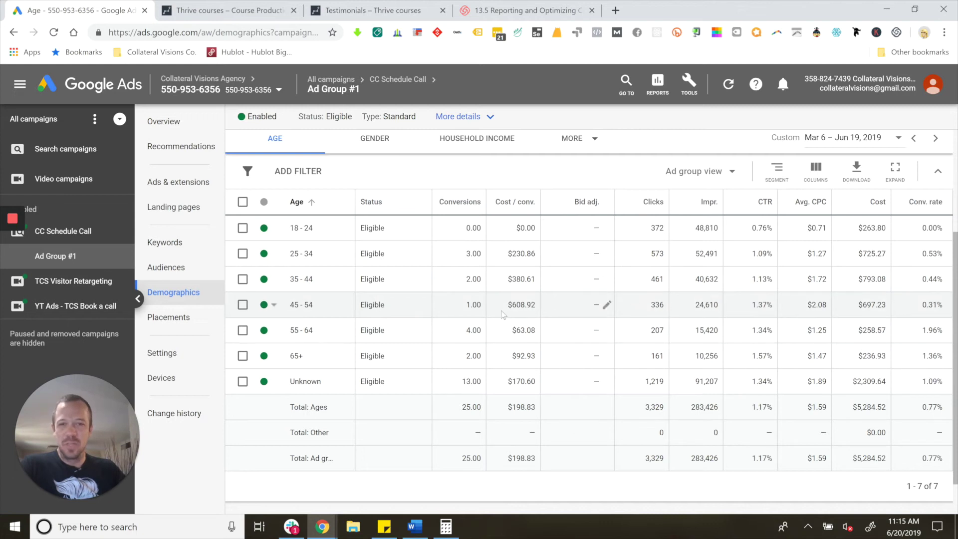
Step: Review the settings of Ad Group #1, including its URL options, and open the CC Schedule Call campaign's settings
{"action": "left_click", "coordinate": [190, 321]}
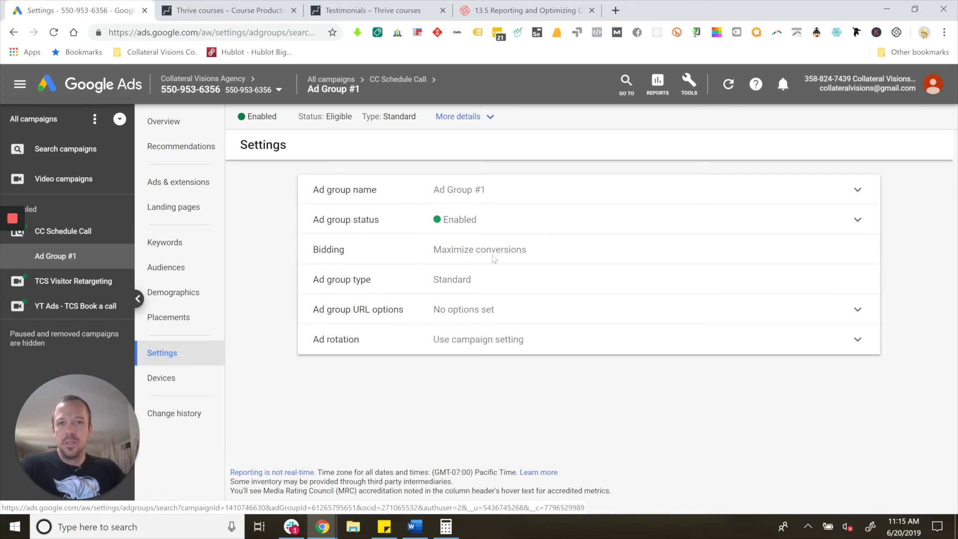
{"action": "left_click", "coordinate": [519, 307]}
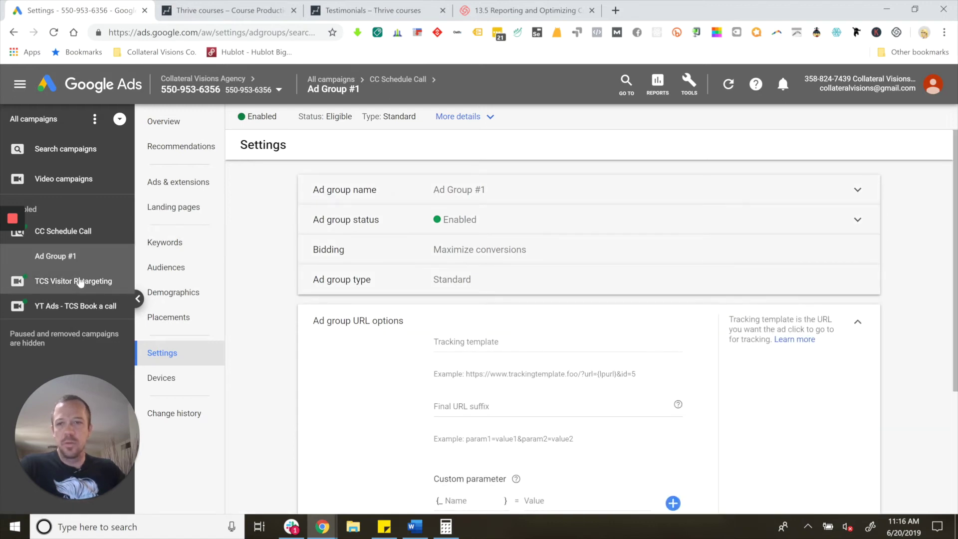
{"action": "left_click", "coordinate": [66, 234]}
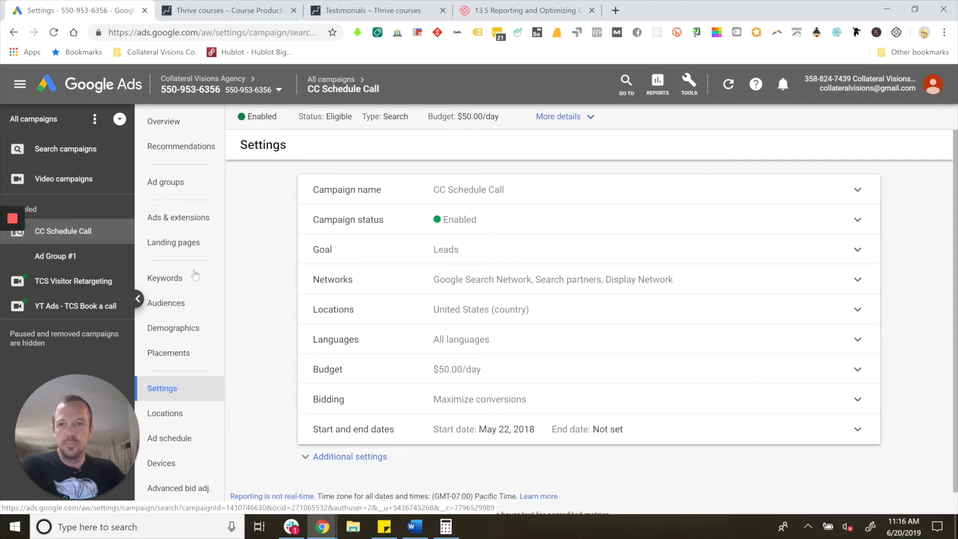
Step: Check the ad suggestions option in the account settings for all campaigns and close it without saving
{"action": "left_click", "coordinate": [46, 122]}
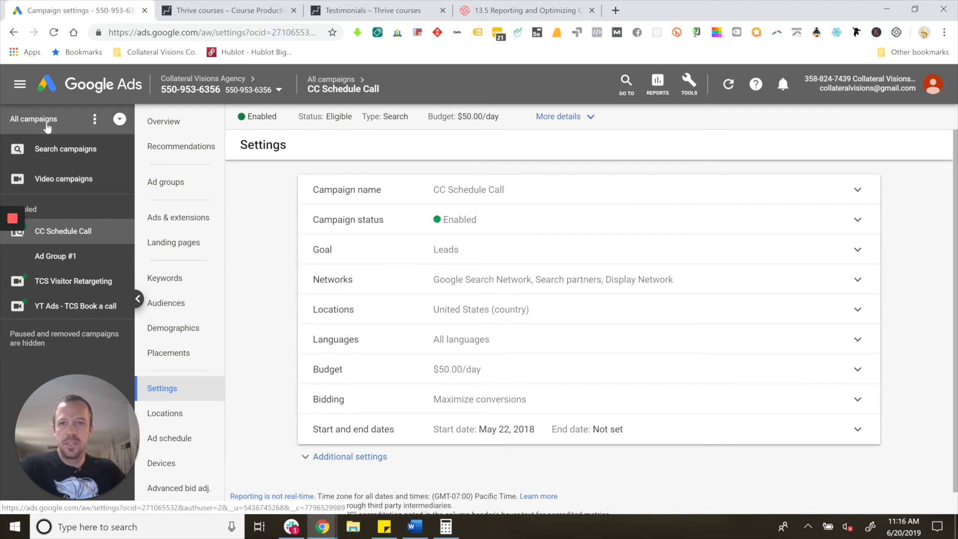
{"action": "left_click", "coordinate": [401, 118]}
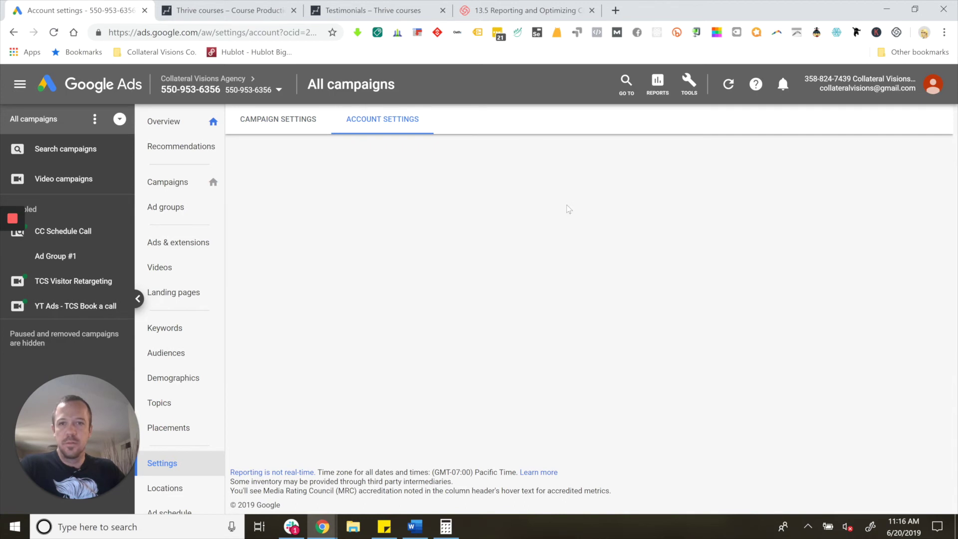
{"action": "left_click", "coordinate": [521, 382]}
{"action": "scroll", "coordinate": [554, 381], "scroll_direction": "down", "scroll_amount": 2}
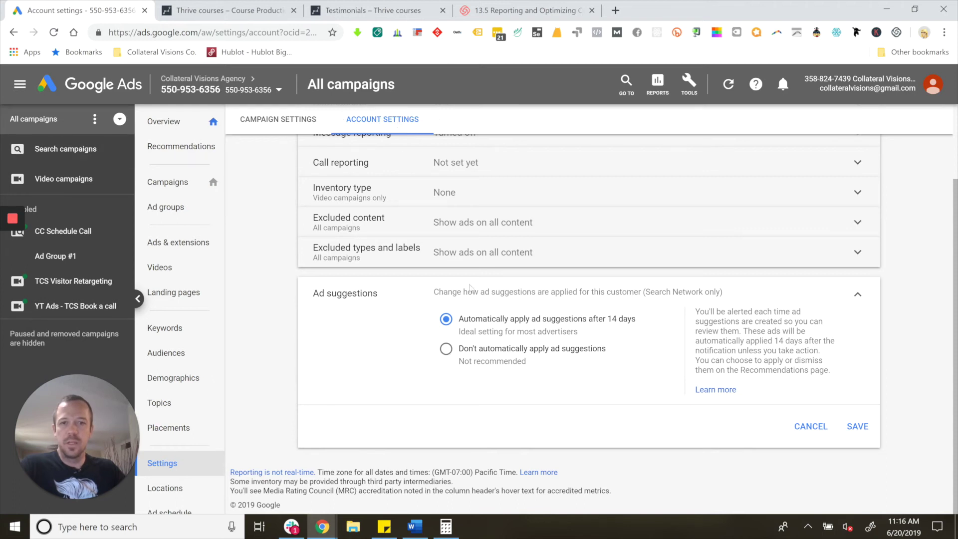
{"action": "left_click", "coordinate": [811, 426]}
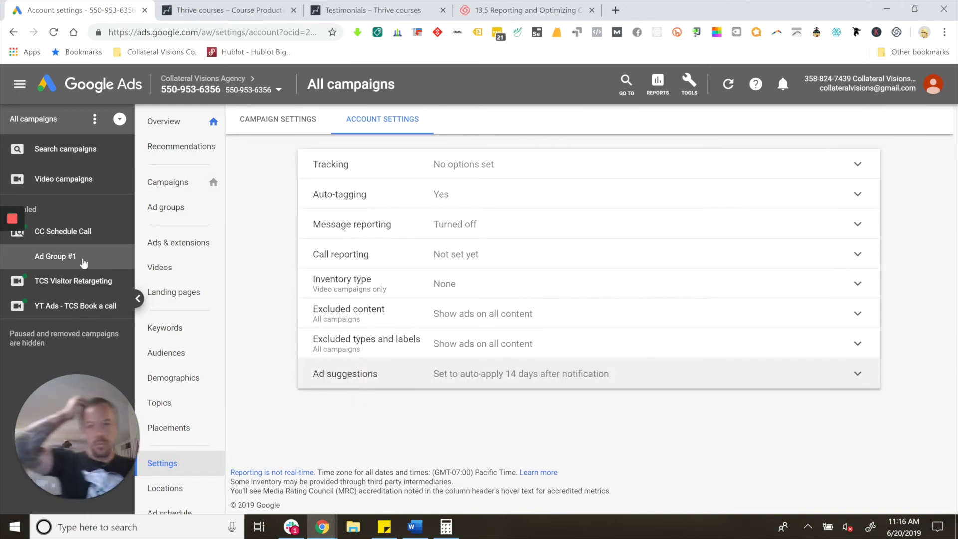
Step: Examine the recommendations for all campaigns, covering the optimization score, new ad versions, sitelinks and structured snippets
{"action": "left_click", "coordinate": [164, 147]}
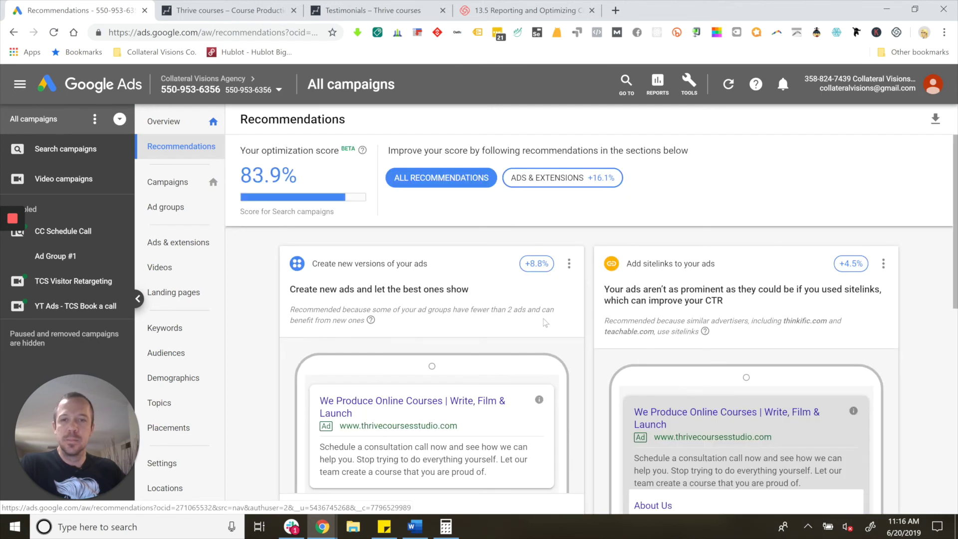
{"action": "scroll", "coordinate": [546, 323], "scroll_direction": "down", "scroll_amount": 3}
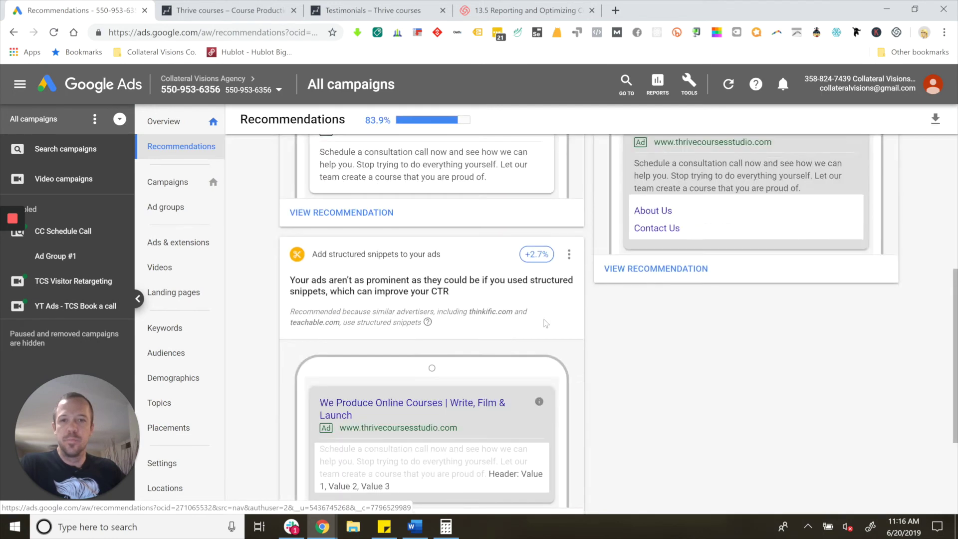
{"action": "scroll", "coordinate": [598, 313], "scroll_direction": "up", "scroll_amount": 3}
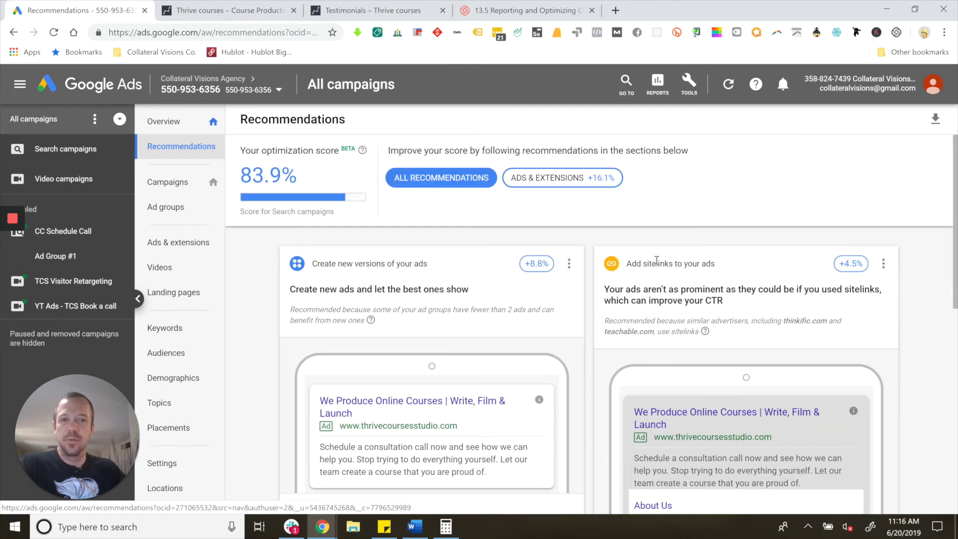
{"action": "scroll", "coordinate": [609, 305], "scroll_direction": "down", "scroll_amount": 6}
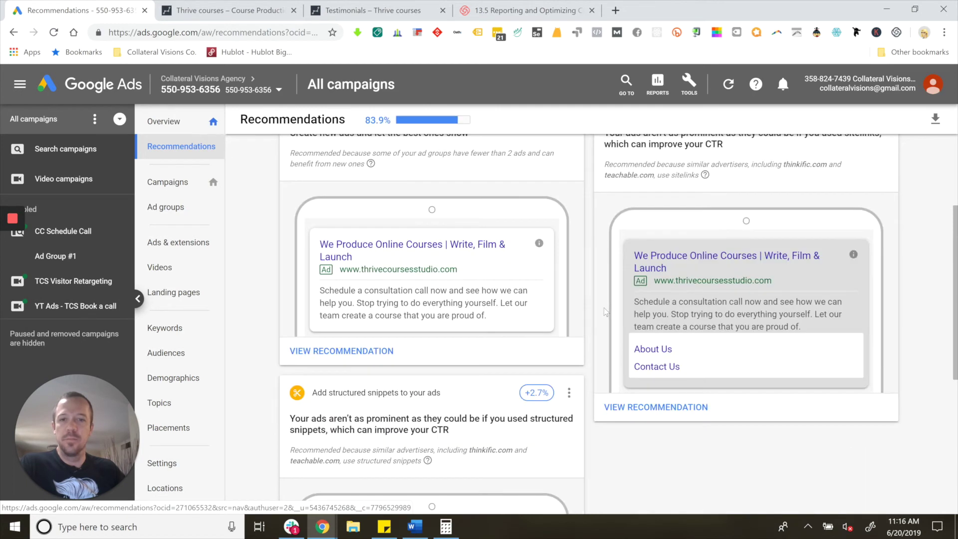
{"action": "scroll", "coordinate": [529, 312], "scroll_direction": "up", "scroll_amount": 6}
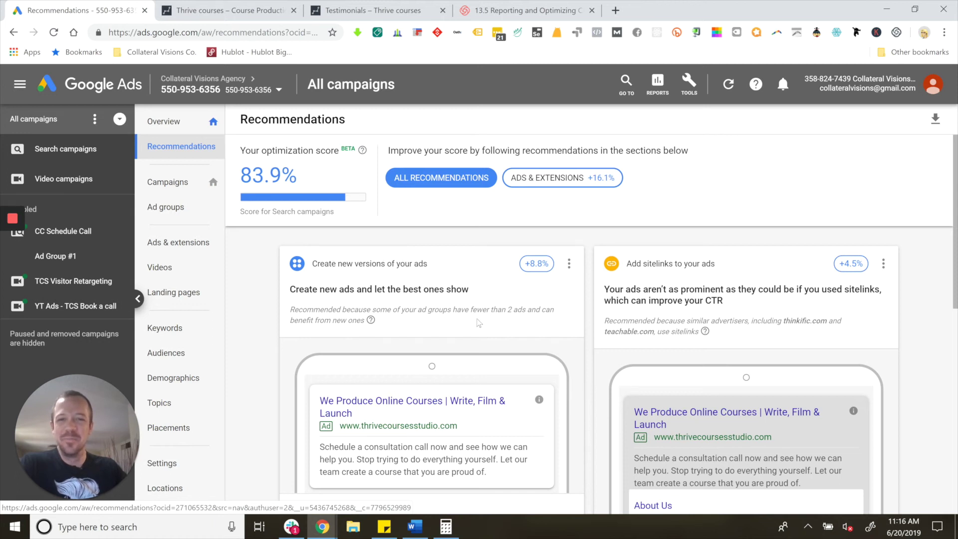
{"action": "scroll", "coordinate": [478, 323], "scroll_direction": "down", "scroll_amount": 3}
{"action": "scroll", "coordinate": [393, 317], "scroll_direction": "up", "scroll_amount": 3}
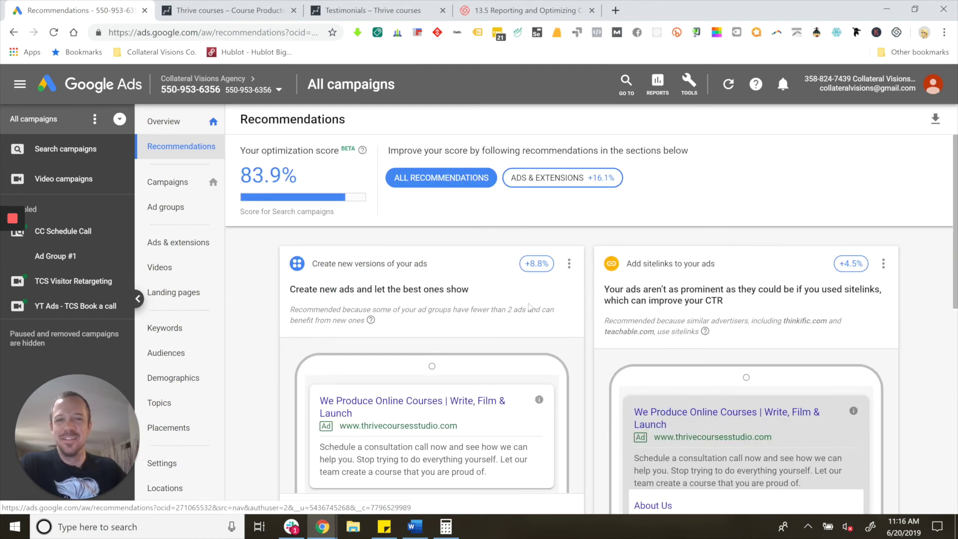
{"action": "scroll", "coordinate": [479, 344], "scroll_direction": "down", "scroll_amount": 3}
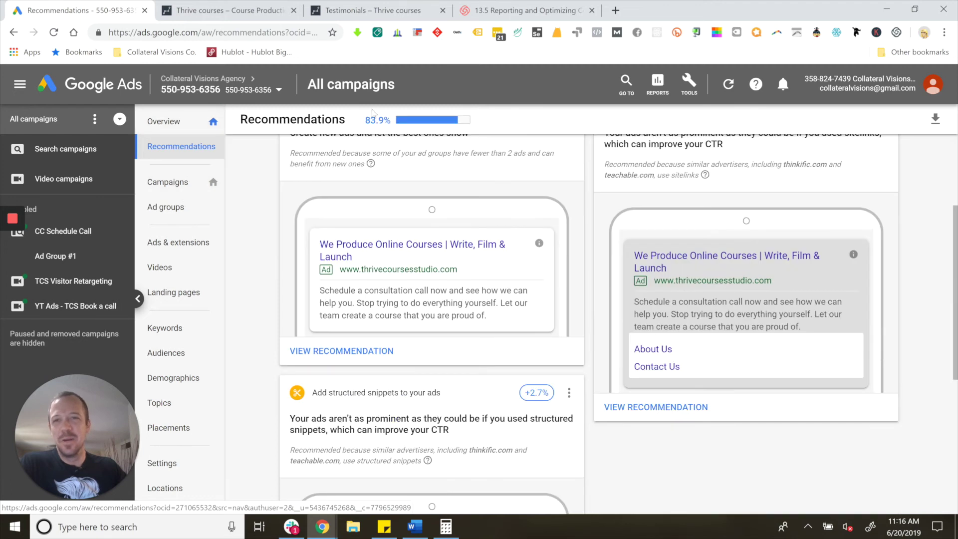
Step: Check the Search and Display Network options in the CC Schedule Call campaign's settings and close them without saving
{"action": "left_click", "coordinate": [62, 257]}
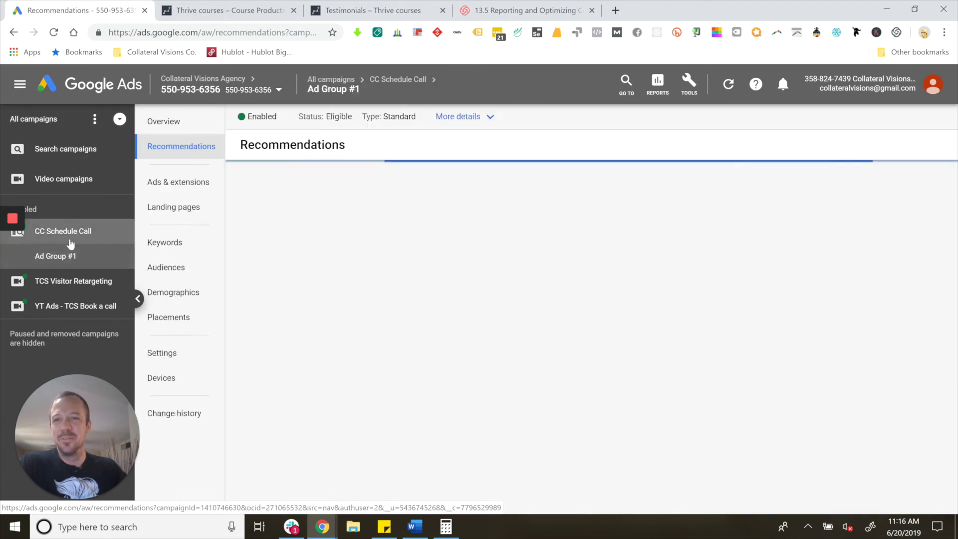
{"action": "left_click", "coordinate": [70, 237]}
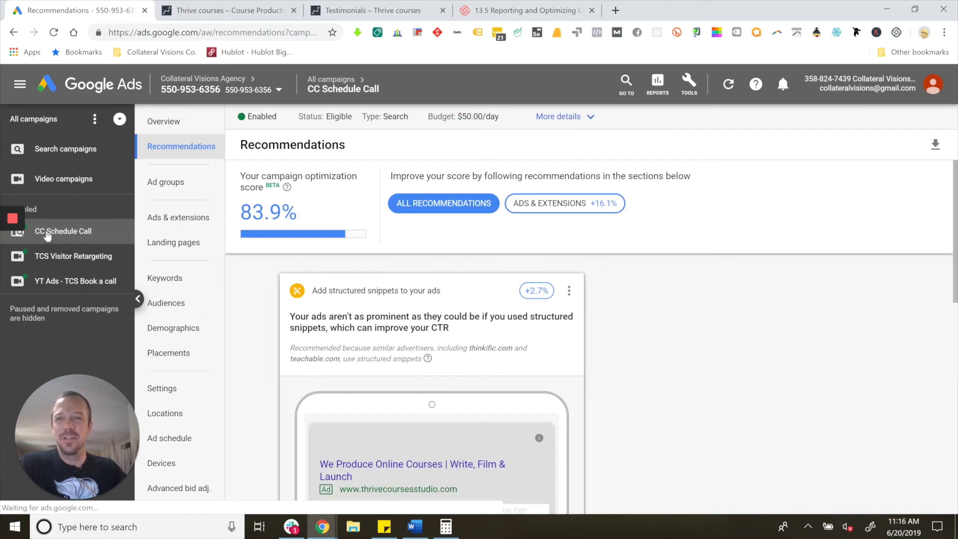
{"action": "left_click", "coordinate": [183, 397]}
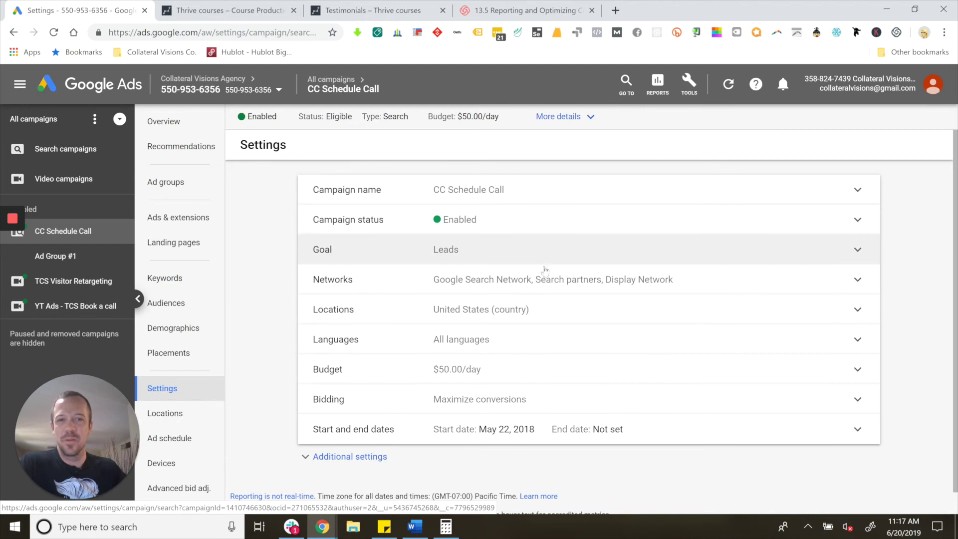
{"action": "left_click", "coordinate": [577, 286]}
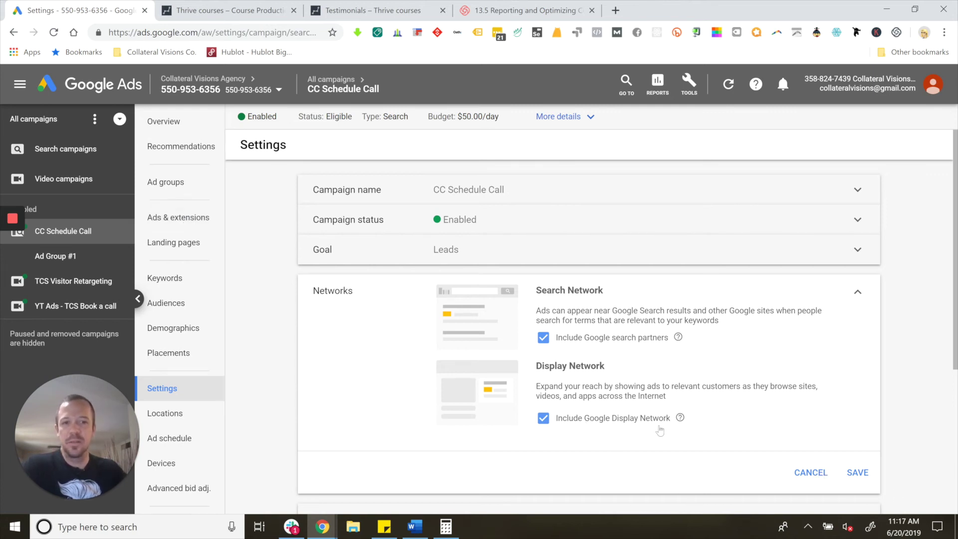
{"action": "left_click", "coordinate": [817, 478]}
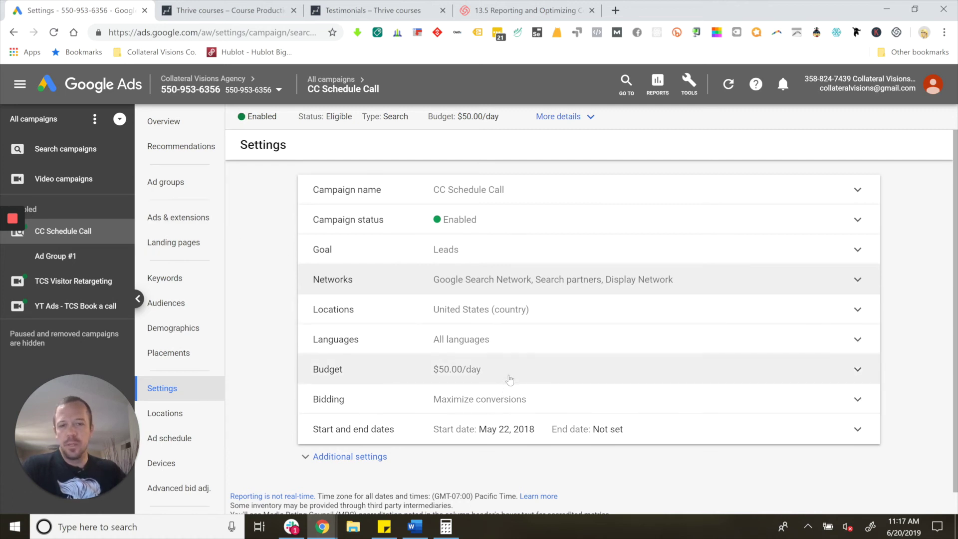
Step: Look through the language choices in the campaign's settings and leave the language selection without saving
{"action": "left_click", "coordinate": [505, 348]}
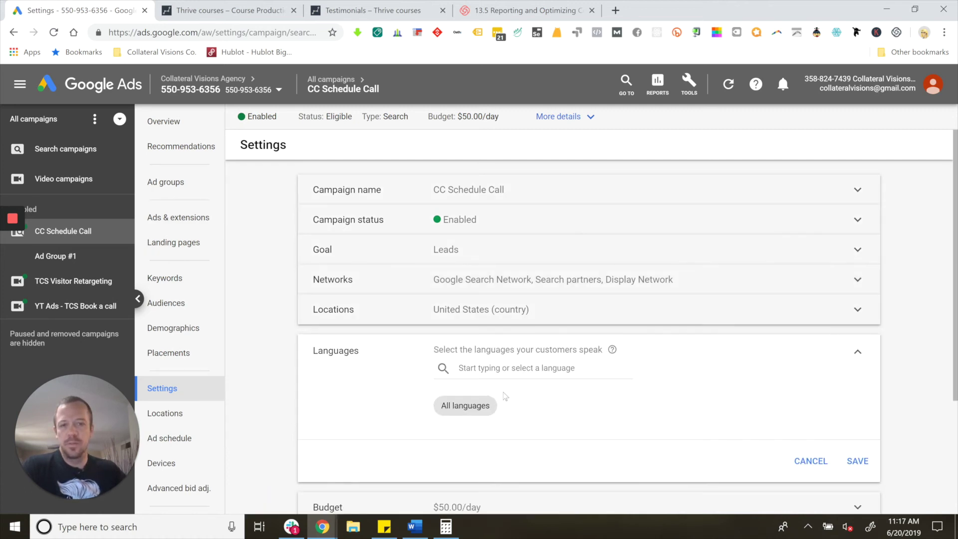
{"action": "left_click", "coordinate": [459, 372]}
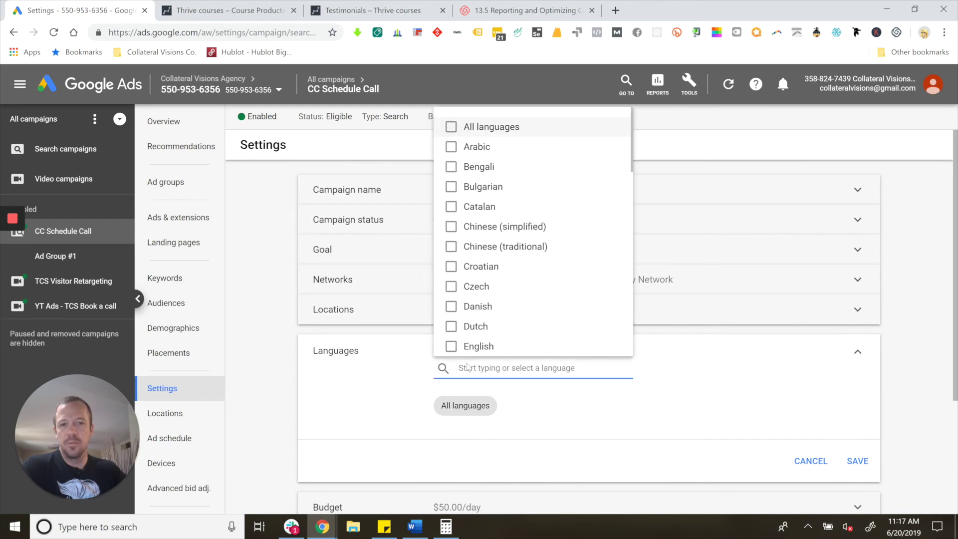
{"action": "left_click", "coordinate": [810, 463]}
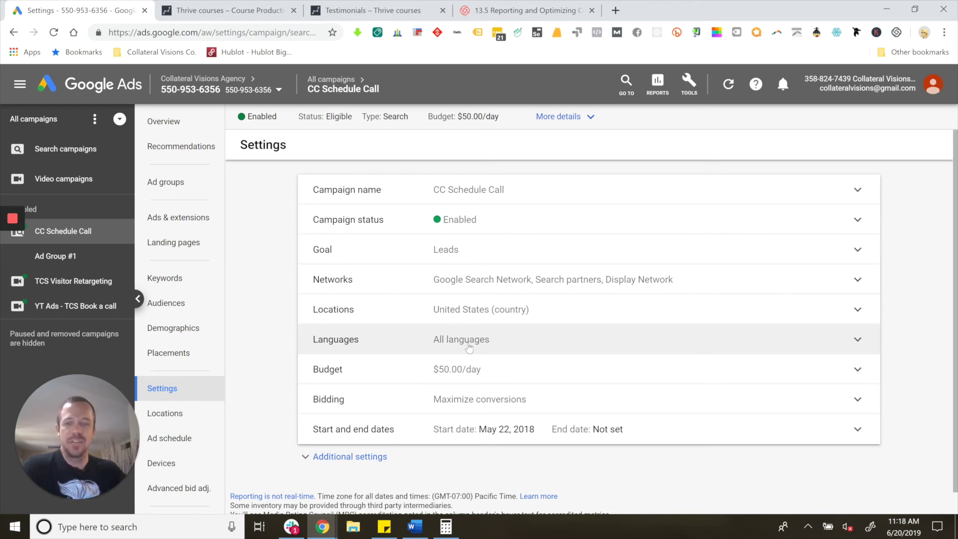
{"action": "left_click", "coordinate": [857, 344]}
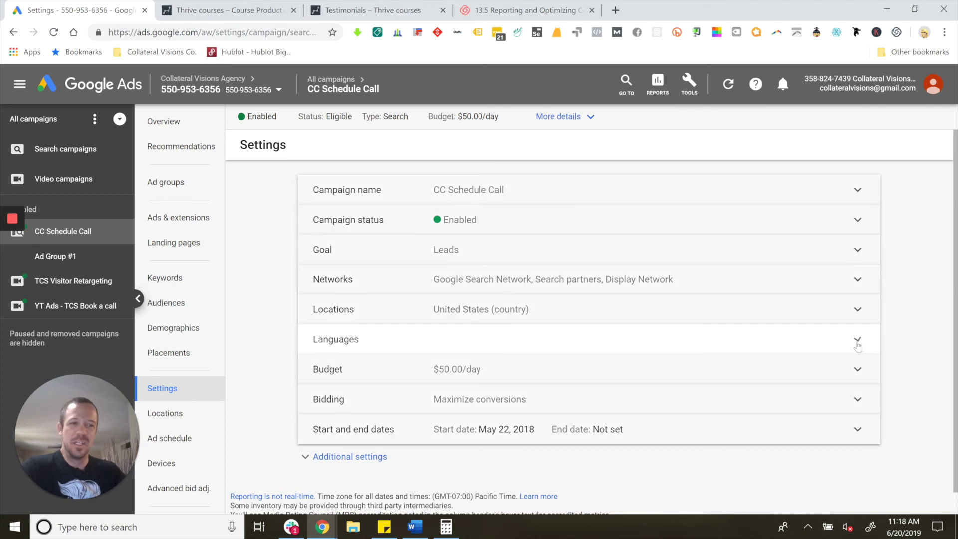
{"action": "left_click", "coordinate": [857, 360]}
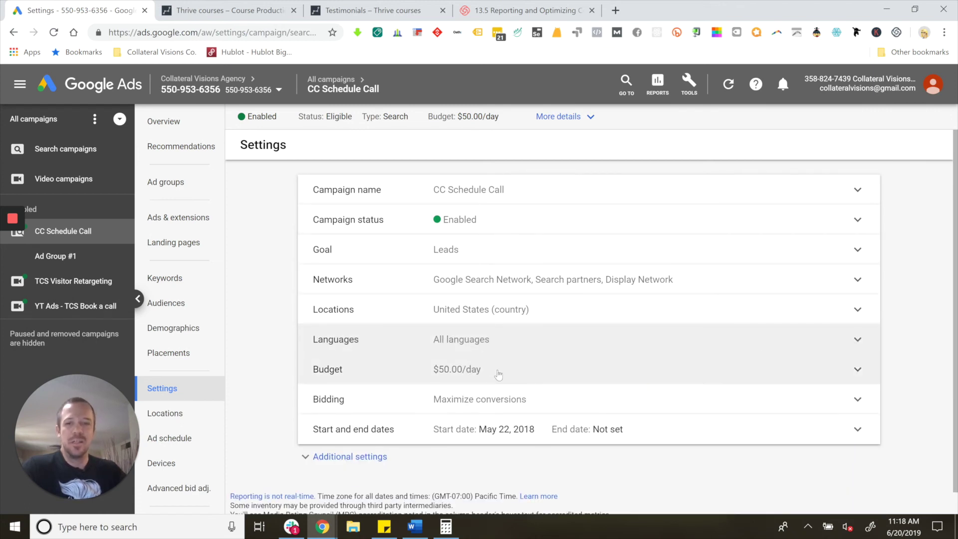
Step: Check the campaign's daily budget and its delivery method options, and close them without saving
{"action": "left_click", "coordinate": [857, 372]}
{"action": "left_click", "coordinate": [449, 489]}
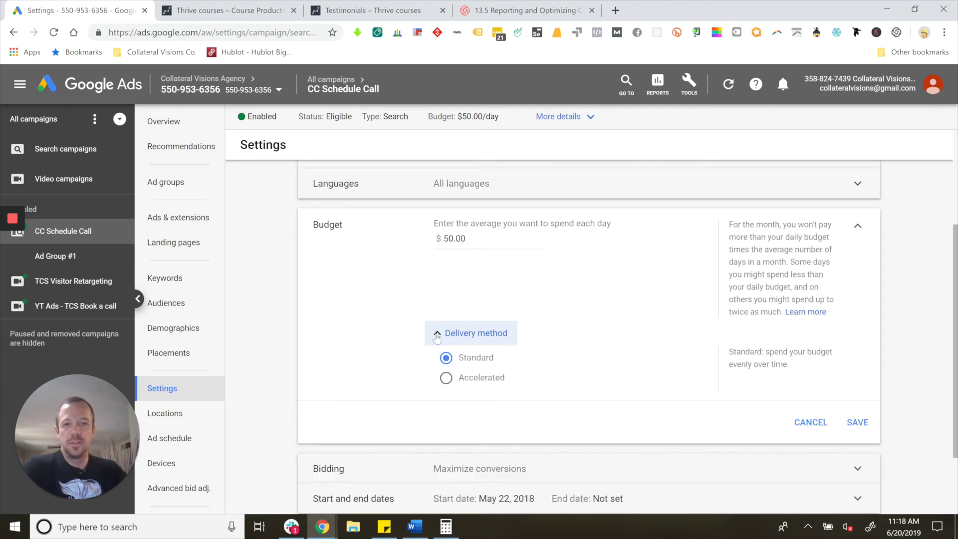
{"action": "left_click", "coordinate": [437, 335]}
{"action": "left_click", "coordinate": [826, 379]}
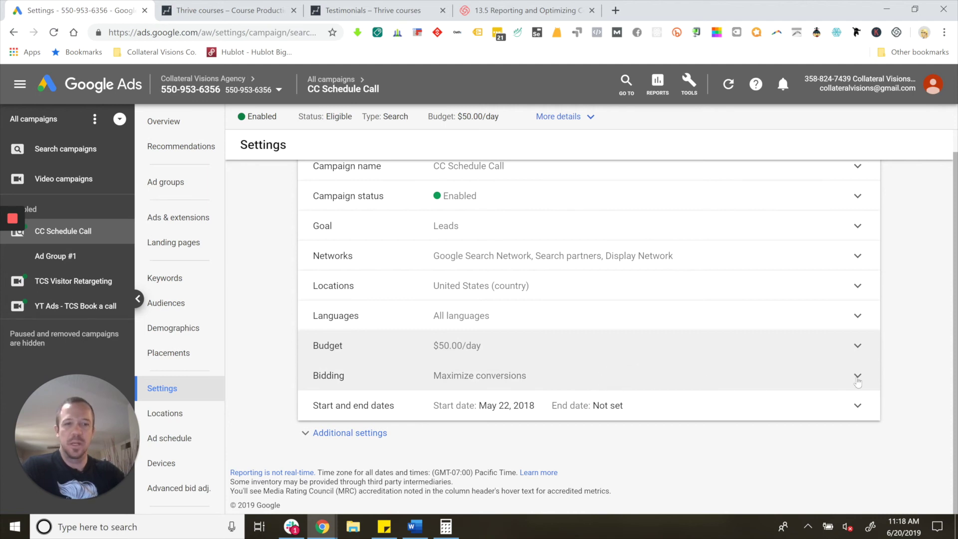
Step: Enable a target cost per action in the bidding settings to check the recommended target CPA, and discard the change
{"action": "left_click", "coordinate": [840, 383]}
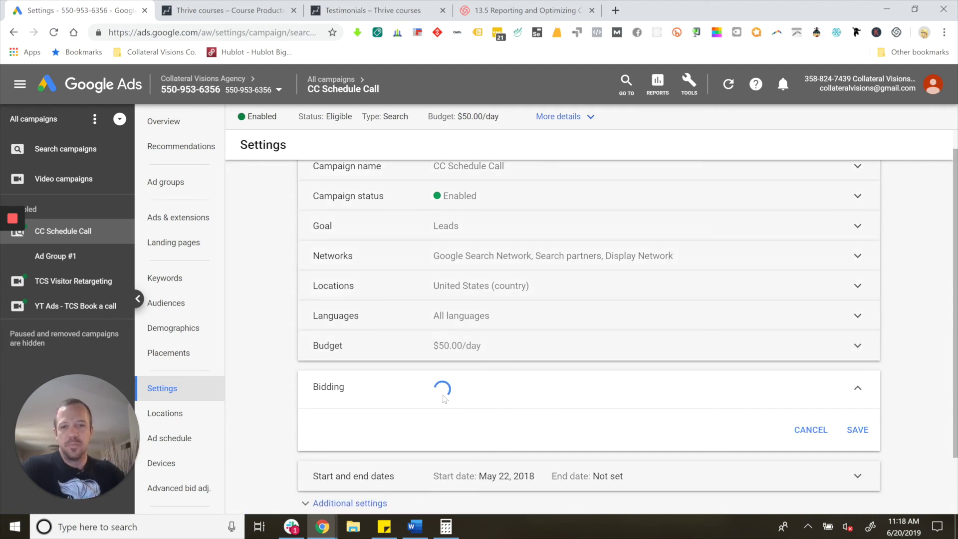
{"action": "scroll", "coordinate": [612, 411], "scroll_direction": "down", "scroll_amount": 4}
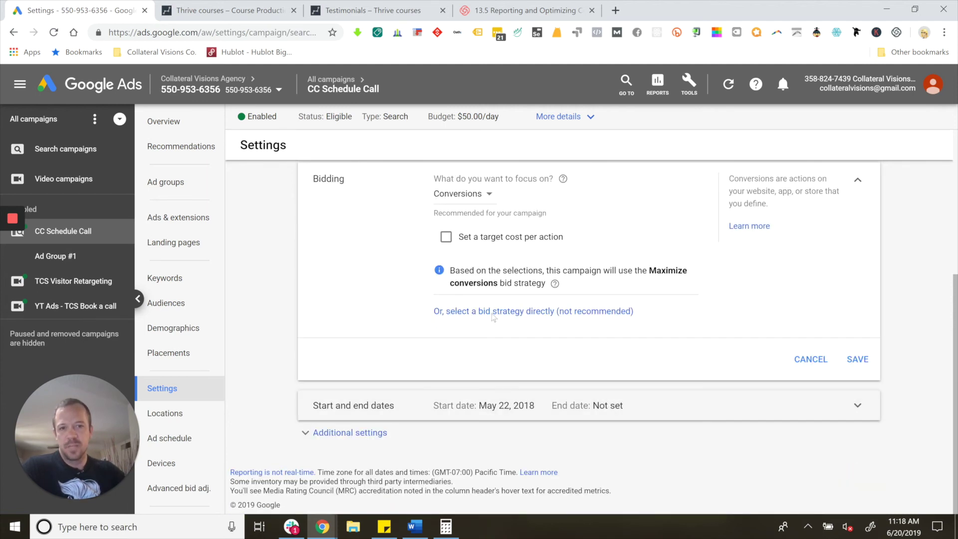
{"action": "left_click", "coordinate": [447, 238]}
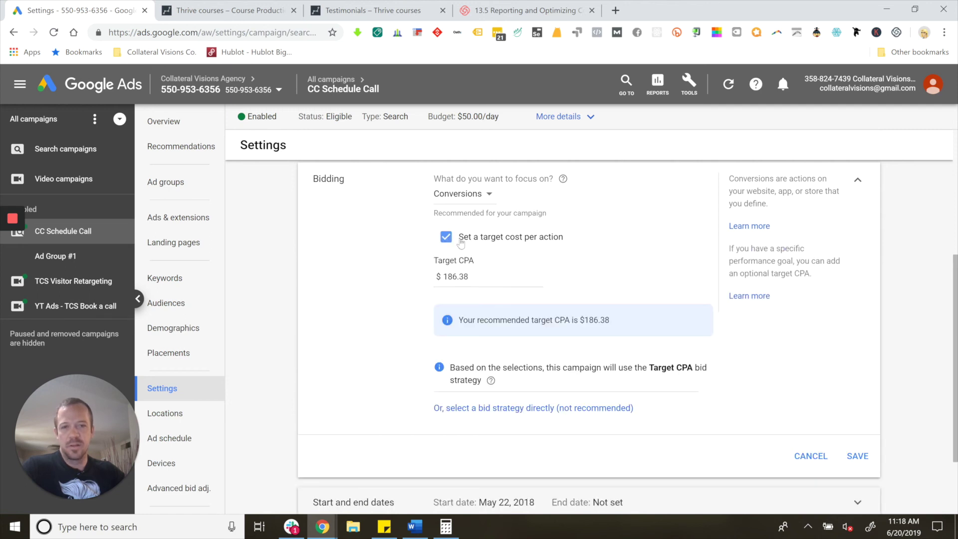
{"action": "left_click_drag", "start_coordinate": [580, 320], "coordinate": [612, 322]}
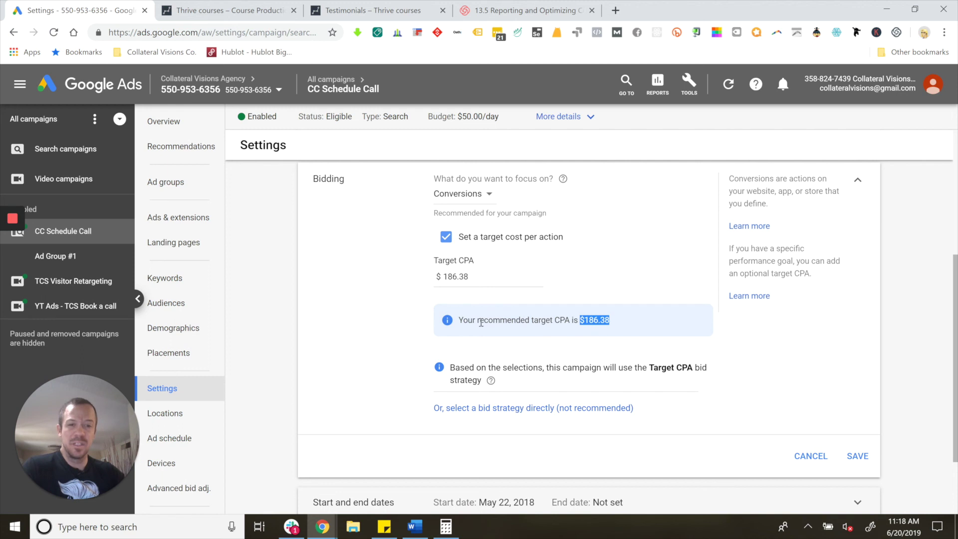
{"action": "left_click_drag", "start_coordinate": [458, 320], "coordinate": [625, 321]}
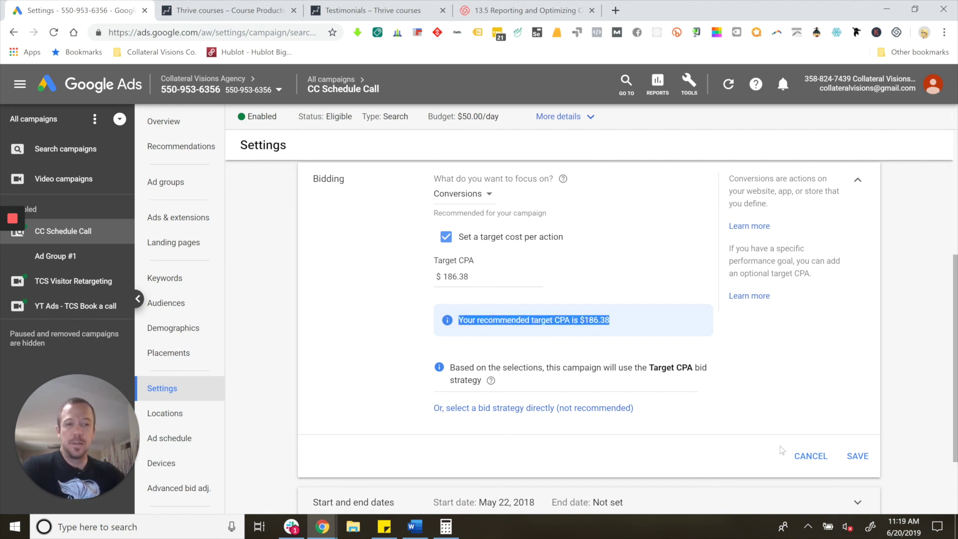
{"action": "left_click", "coordinate": [811, 456]}
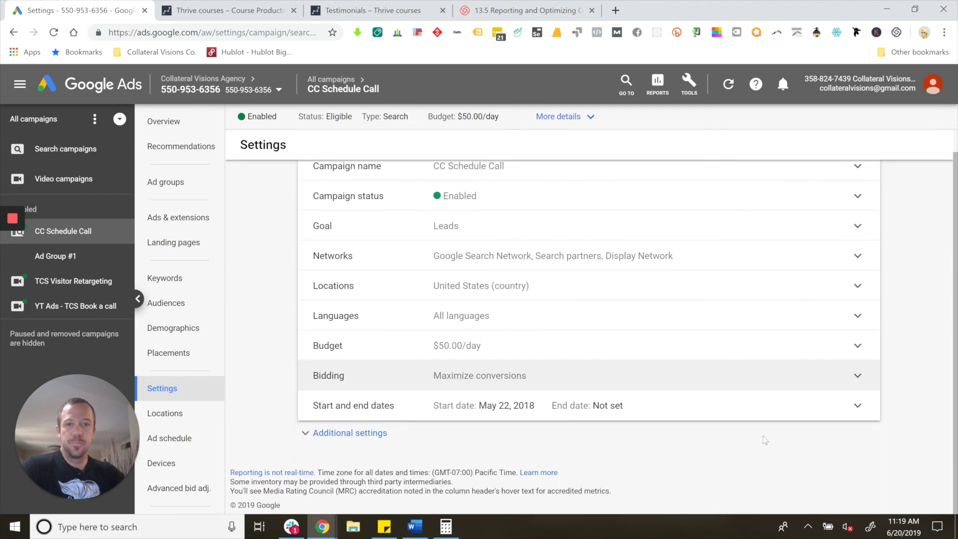
Step: Try targeting only people in or regularly in the targeted locations in the campaign's location options, and discard the change
{"action": "left_click", "coordinate": [494, 295]}
{"action": "left_click", "coordinate": [477, 443]}
{"action": "scroll", "coordinate": [480, 414], "scroll_direction": "down", "scroll_amount": 6}
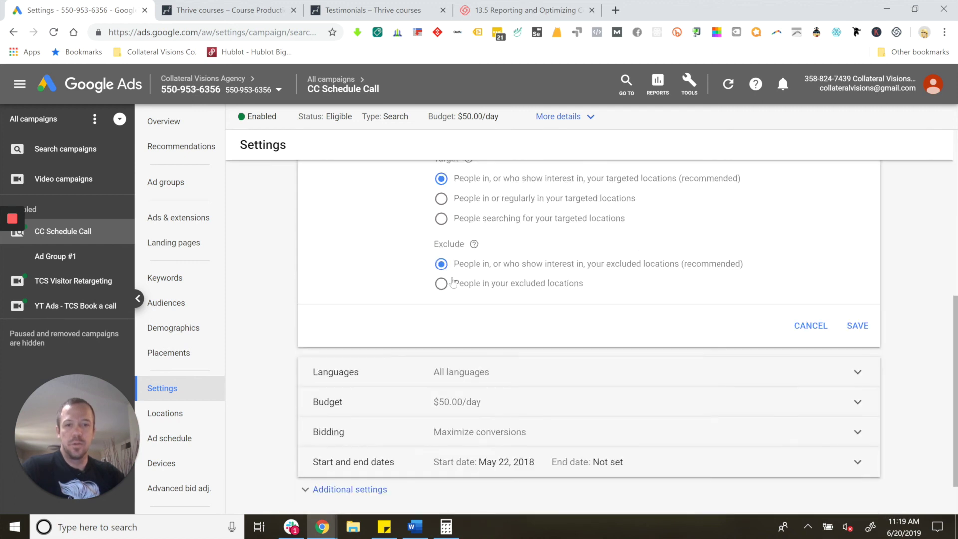
{"action": "left_click", "coordinate": [442, 200]}
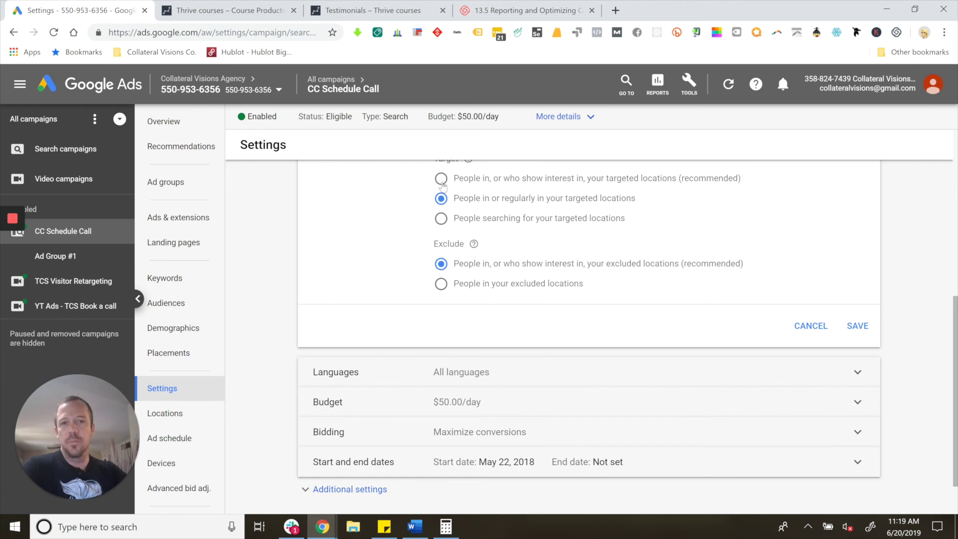
{"action": "scroll", "coordinate": [632, 237], "scroll_direction": "up", "scroll_amount": 3}
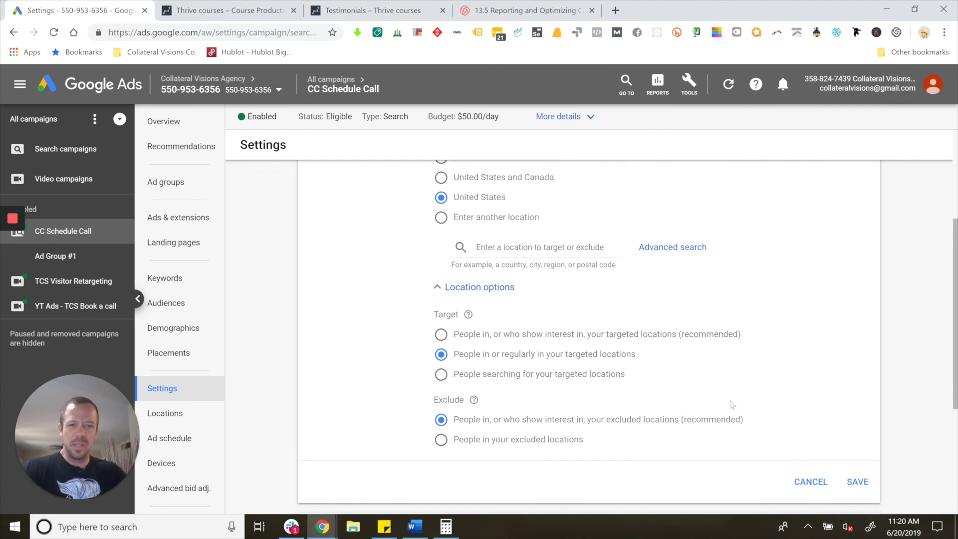
{"action": "left_click", "coordinate": [808, 483]}
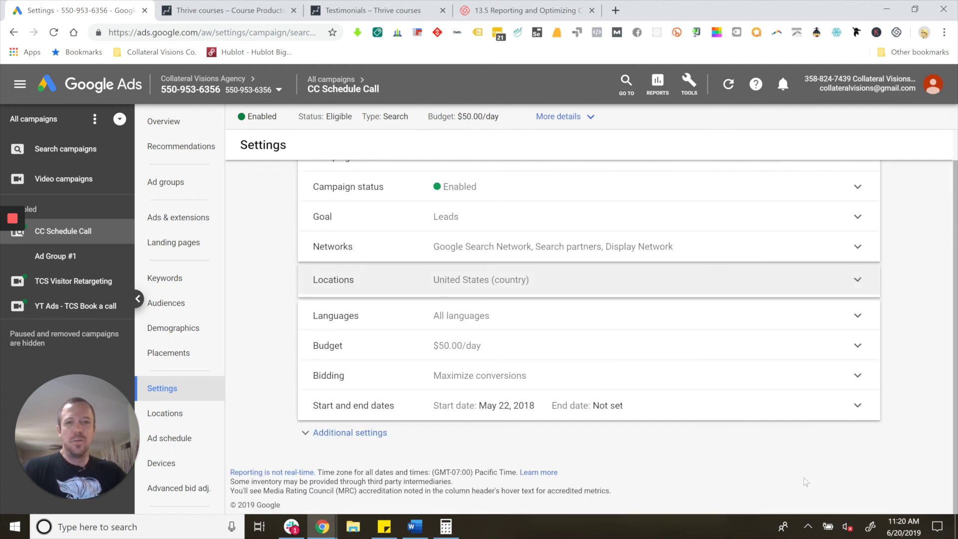
Step: Check the campaign's budget setting without saving, and review the additional settings such as conversions, ad rotation and IP exclusions
{"action": "left_click", "coordinate": [505, 350]}
{"action": "left_click", "coordinate": [822, 508]}
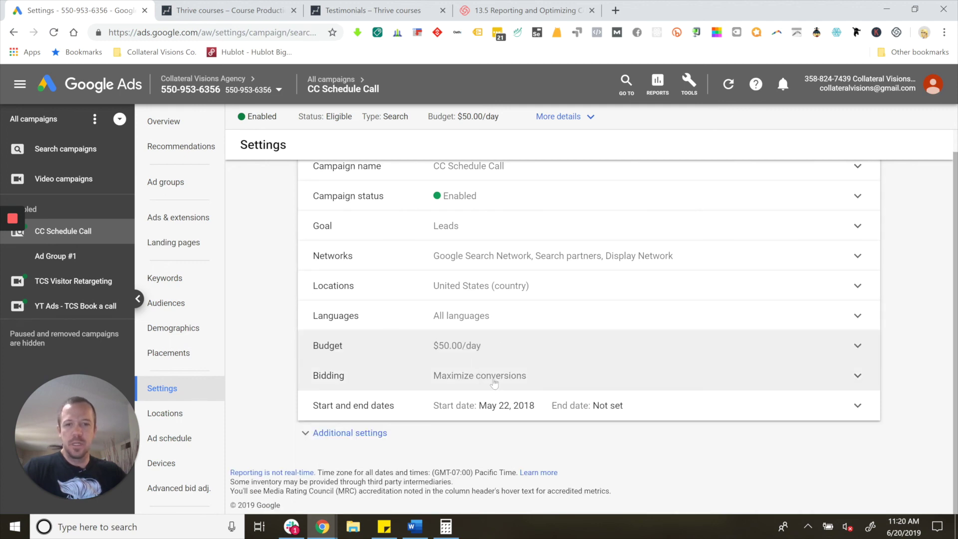
{"action": "left_click", "coordinate": [320, 434]}
{"action": "scroll", "coordinate": [563, 400], "scroll_direction": "down", "scroll_amount": 3}
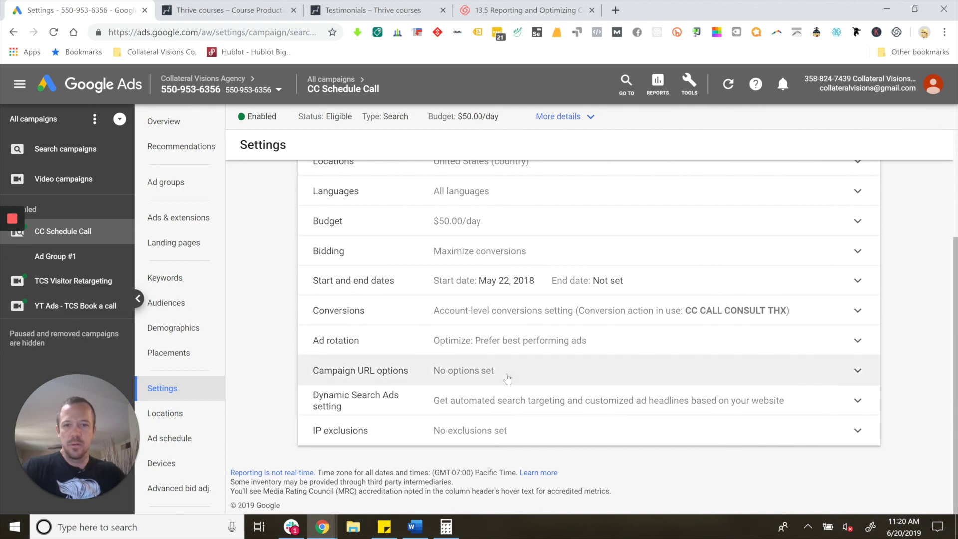
{"action": "scroll", "coordinate": [566, 379], "scroll_direction": "up", "scroll_amount": 3}
Step: Go past the campaign's locations to its ad schedule and examine the days and times its ads can run
{"action": "left_click", "coordinate": [172, 414]}
{"action": "left_click", "coordinate": [177, 441]}
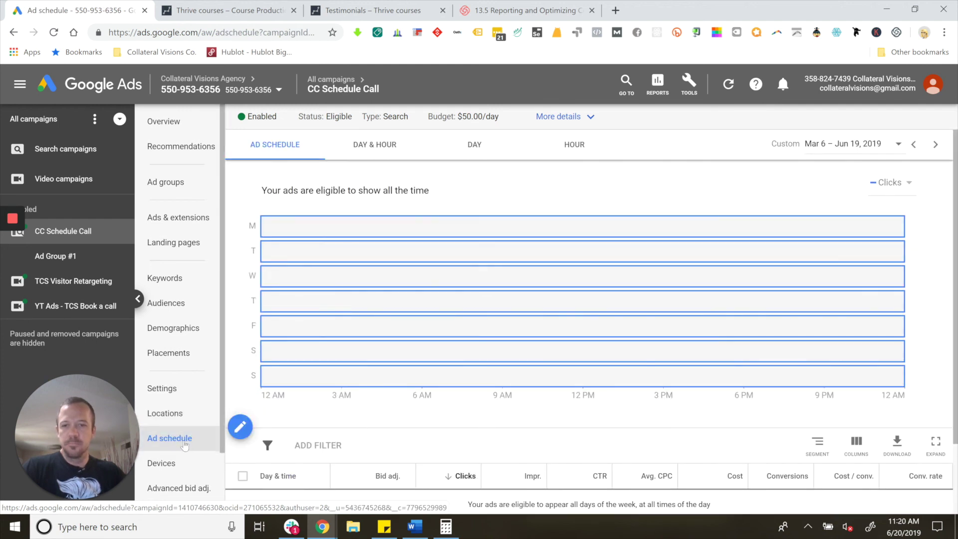
{"action": "scroll", "coordinate": [444, 405], "scroll_direction": "down", "scroll_amount": 3}
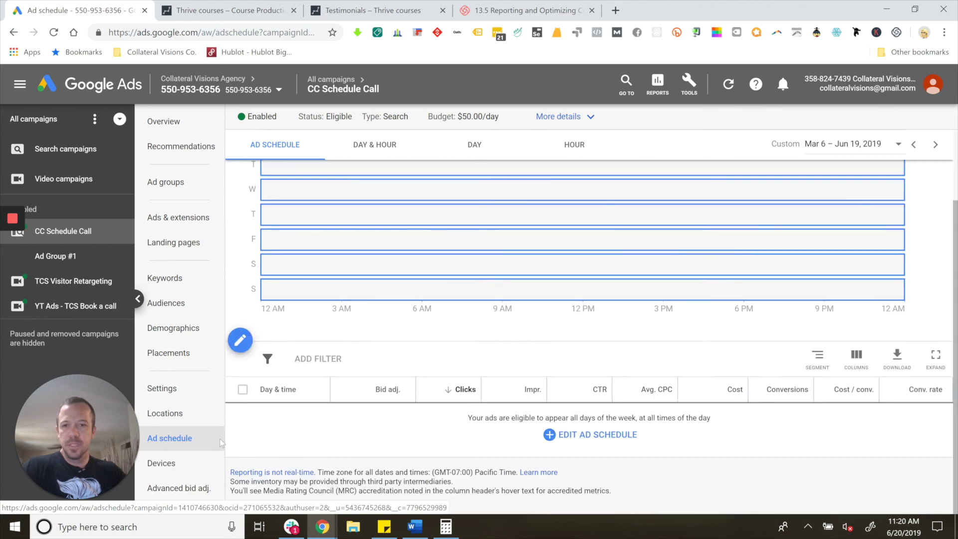
{"action": "scroll", "coordinate": [609, 402], "scroll_direction": "up", "scroll_amount": 3}
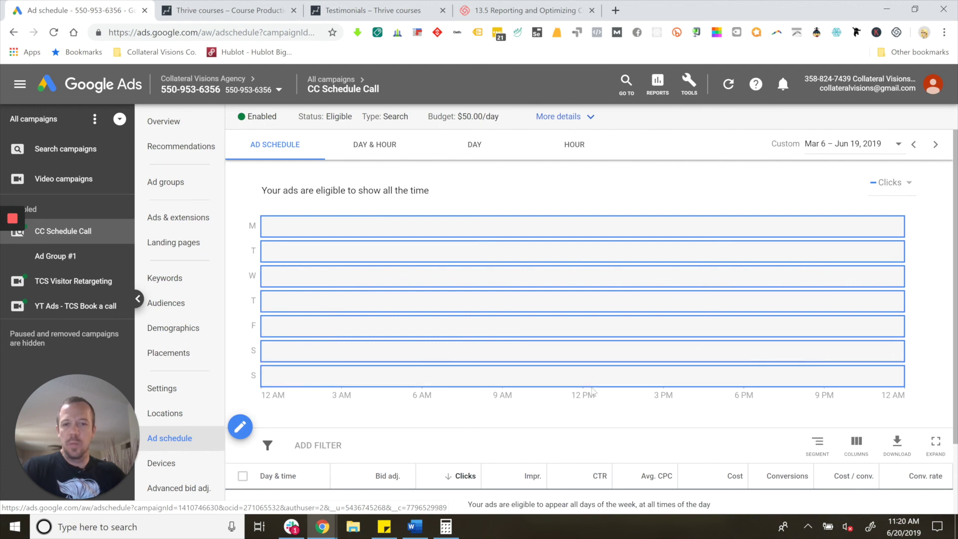
{"action": "scroll", "coordinate": [411, 417], "scroll_direction": "down", "scroll_amount": 2}
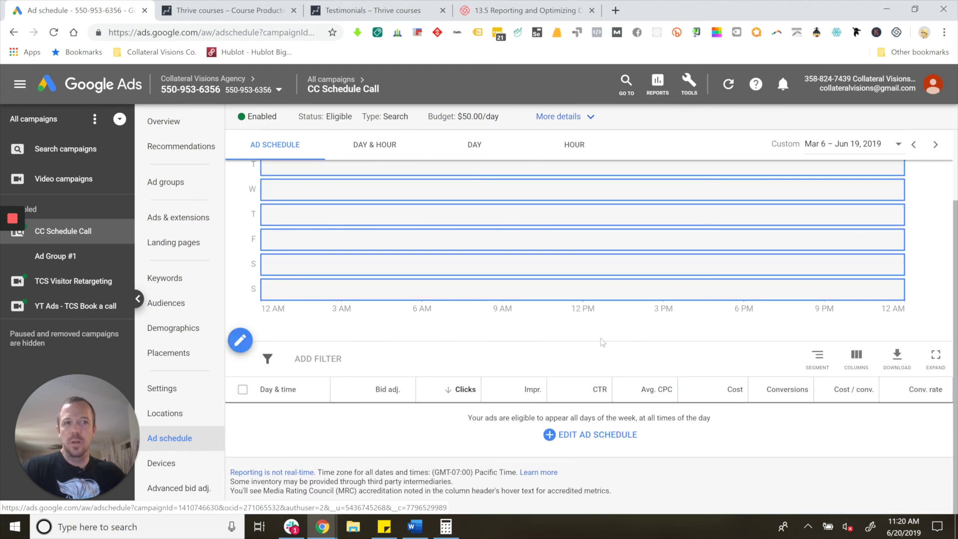